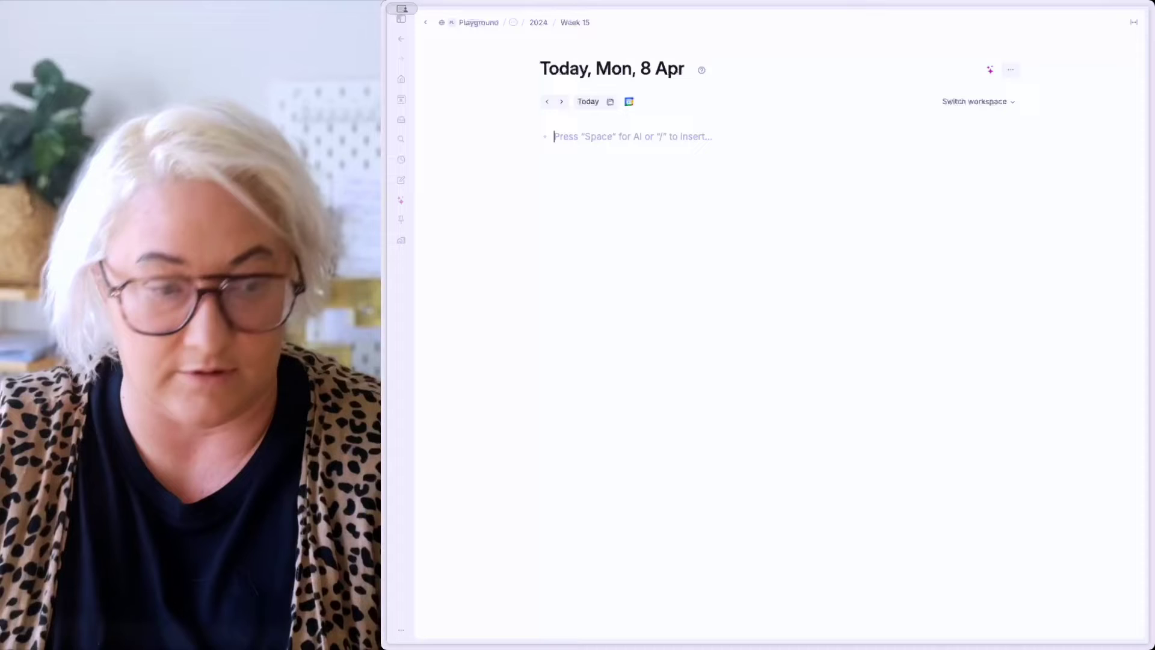
- Create a 'New Project' node on today's page with a first child bullet 'Tasks 1'
{"action": "type", "text": "New Project"}
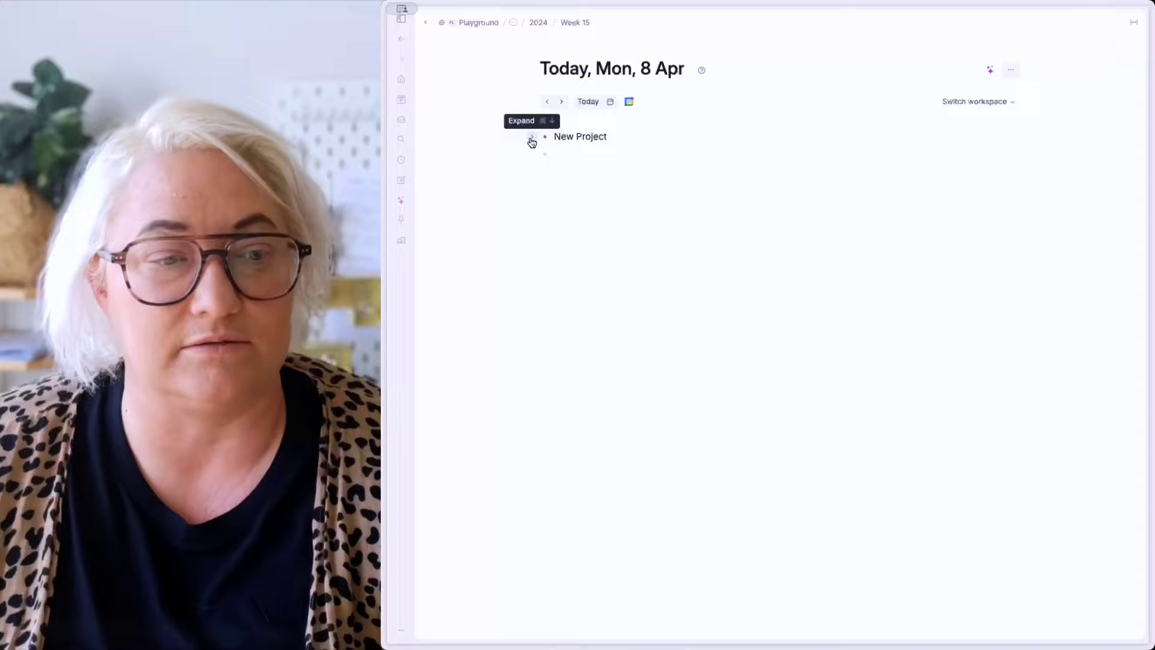
{"action": "left_click", "coordinate": [533, 140]}
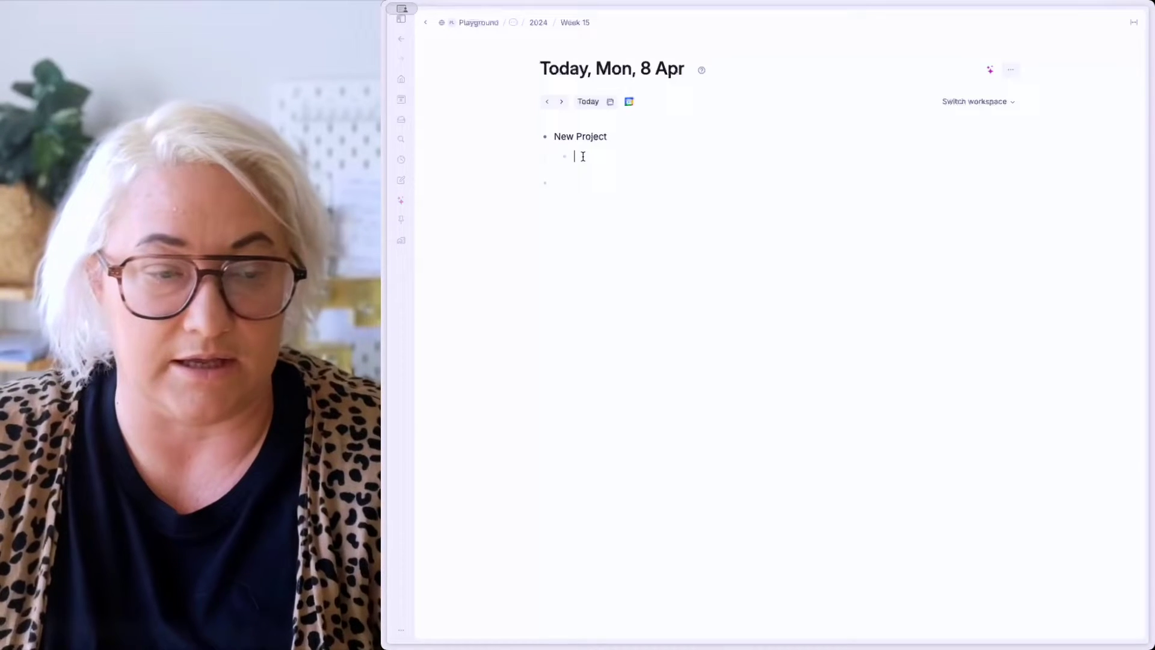
{"action": "type", "text": "Tas"}
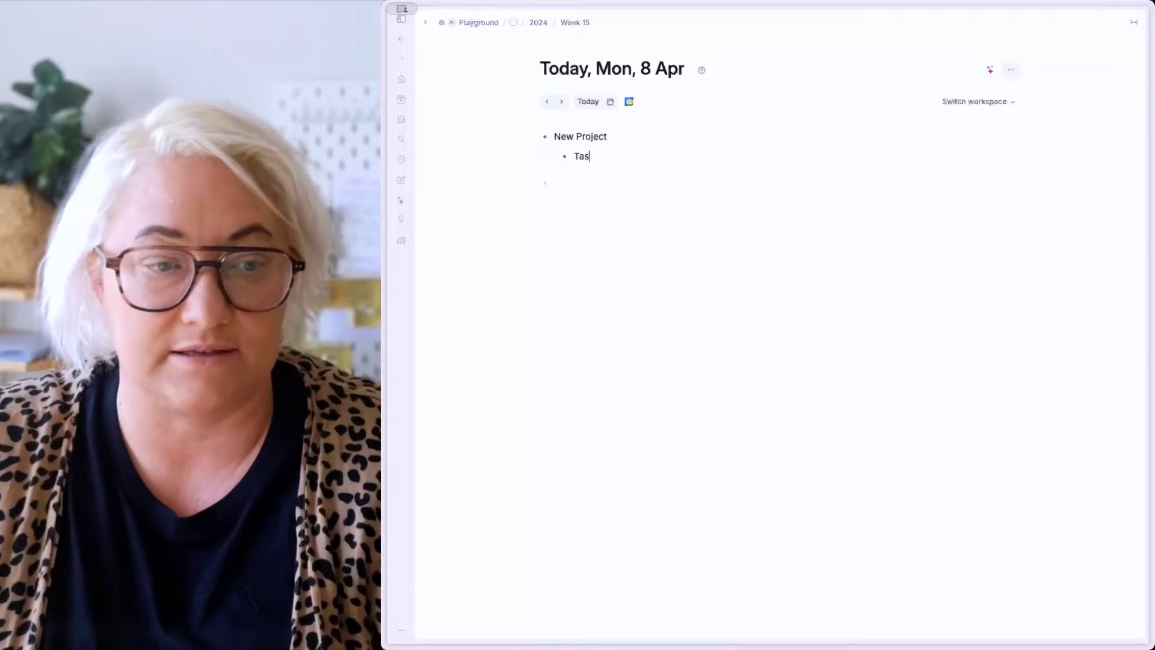
{"action": "type", "text": "ks 1"}
{"action": "key", "text": "Return"}
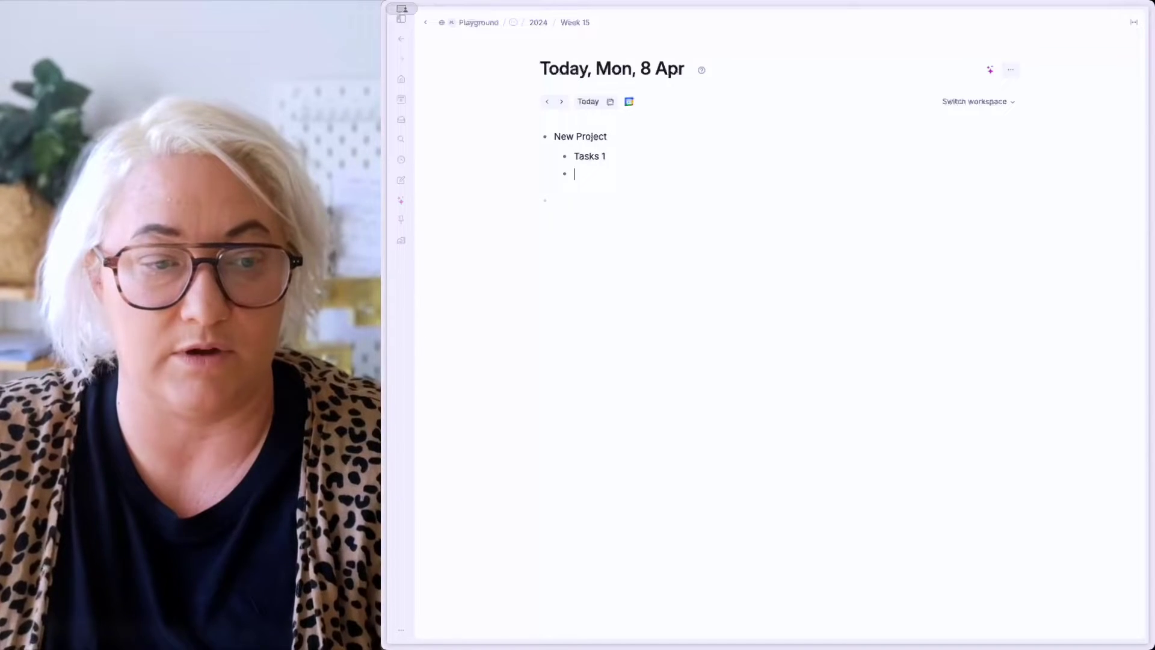
- Add child bullets Task 2, Task 3 and Who's Involved under New Project
{"action": "type", "text": "Task 2"}
{"action": "key", "text": "Return"}
{"action": "type", "text": "Task 3"}
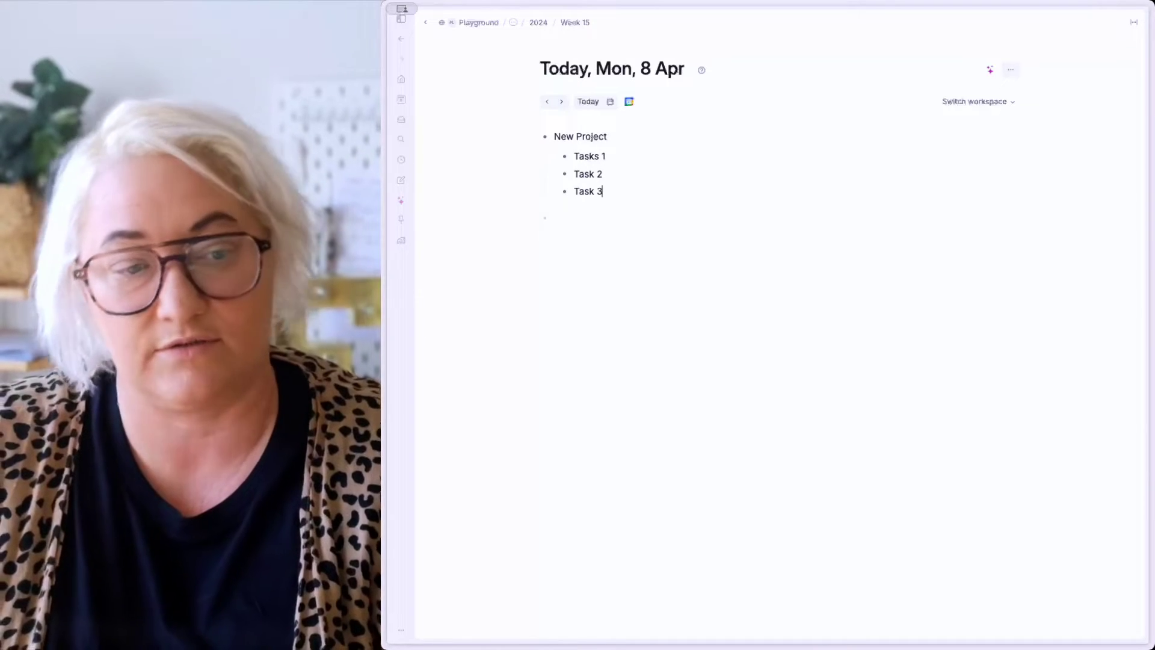
{"action": "key", "text": "Return"}
{"action": "key", "text": "Return"}
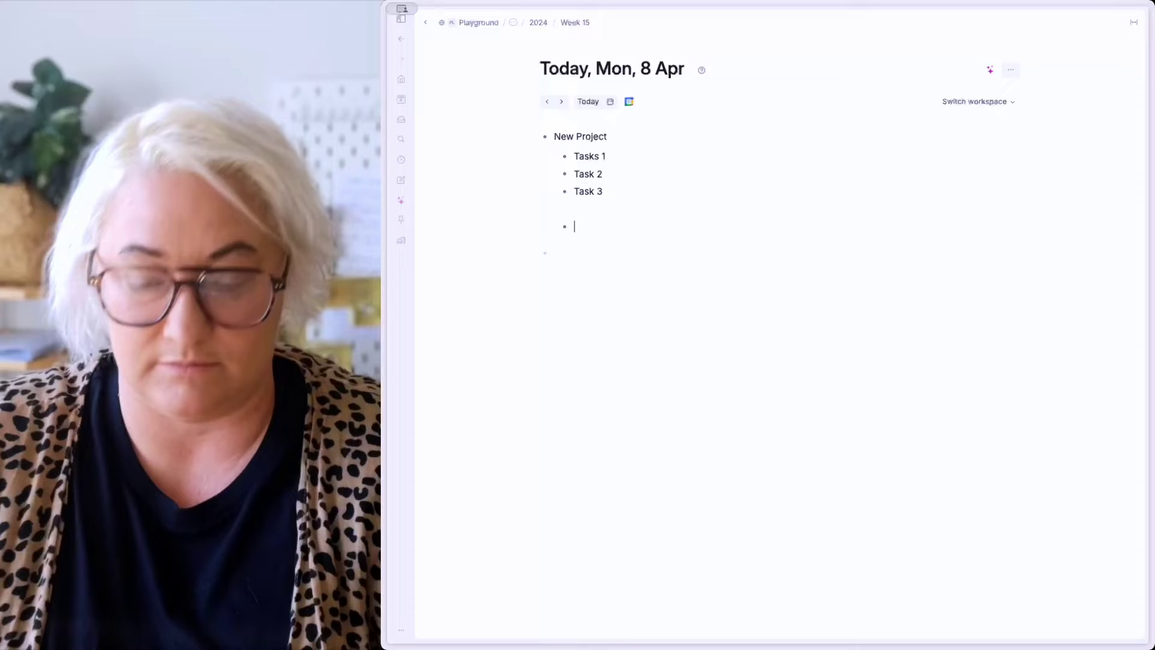
{"action": "type", "text": "Who's Involved"}
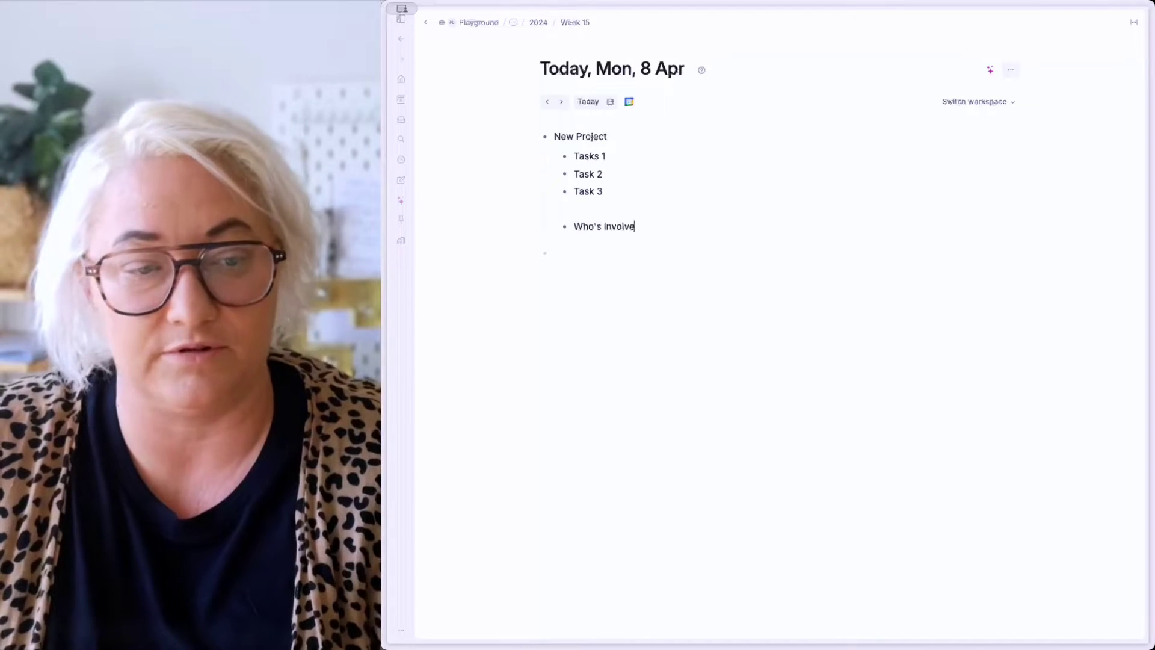
{"action": "key", "text": "Return"}
{"action": "left_click", "coordinate": [594, 138]}
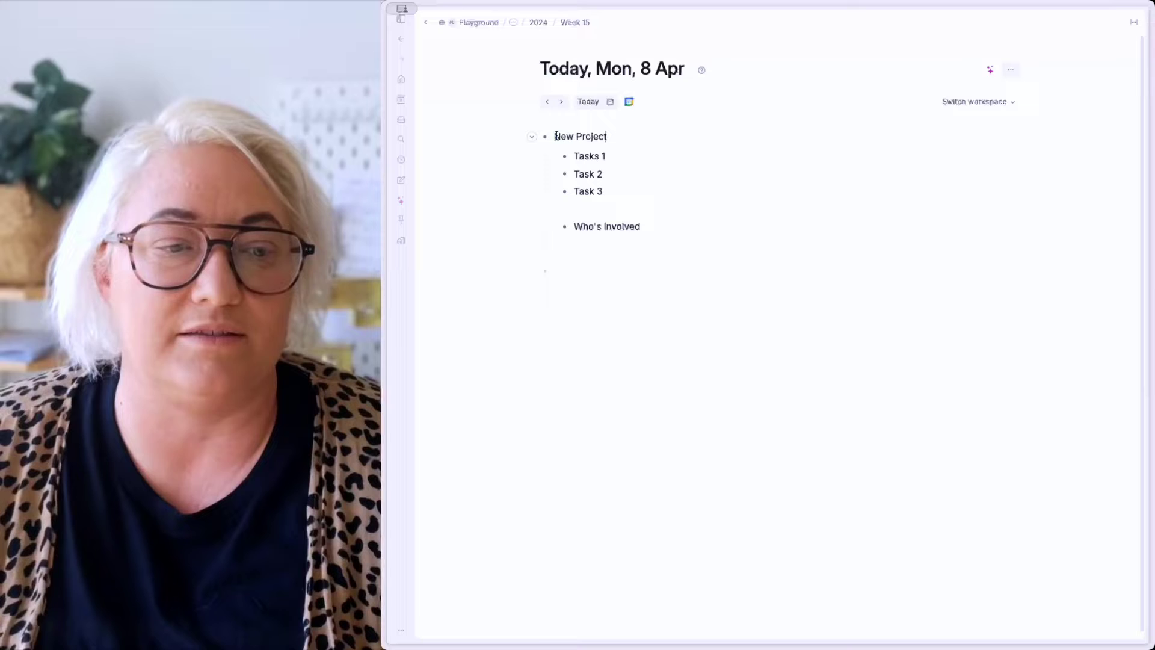
- Open New Project as its own page
{"action": "left_click_drag", "start_coordinate": [554, 136], "coordinate": [623, 134]}
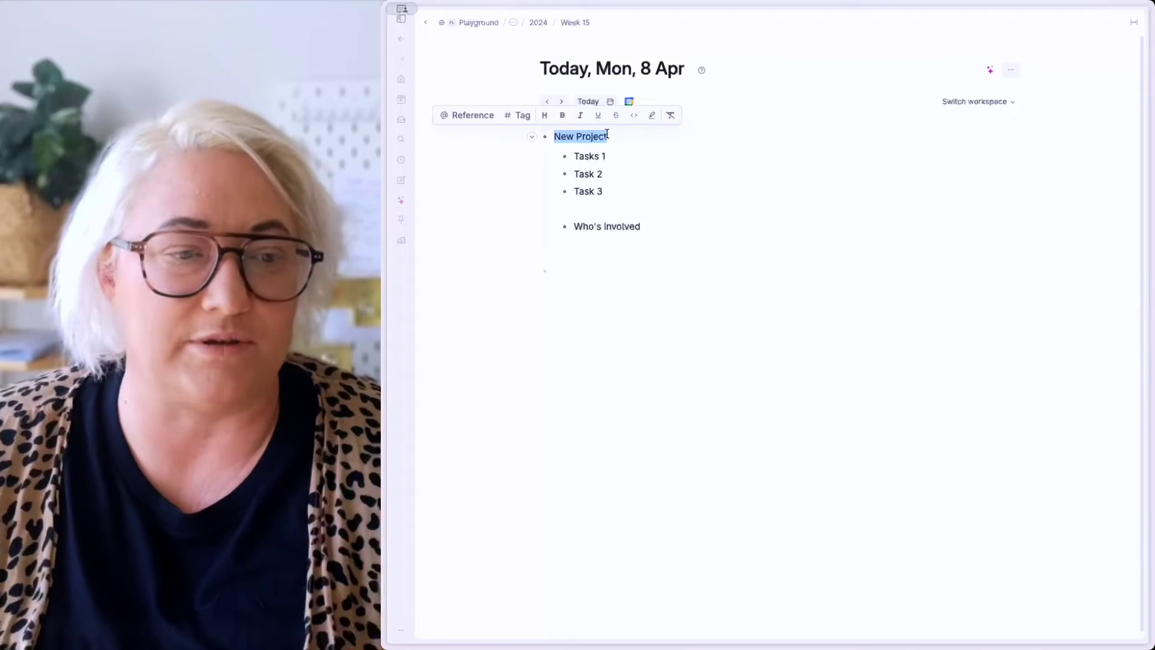
{"action": "left_click", "coordinate": [562, 137]}
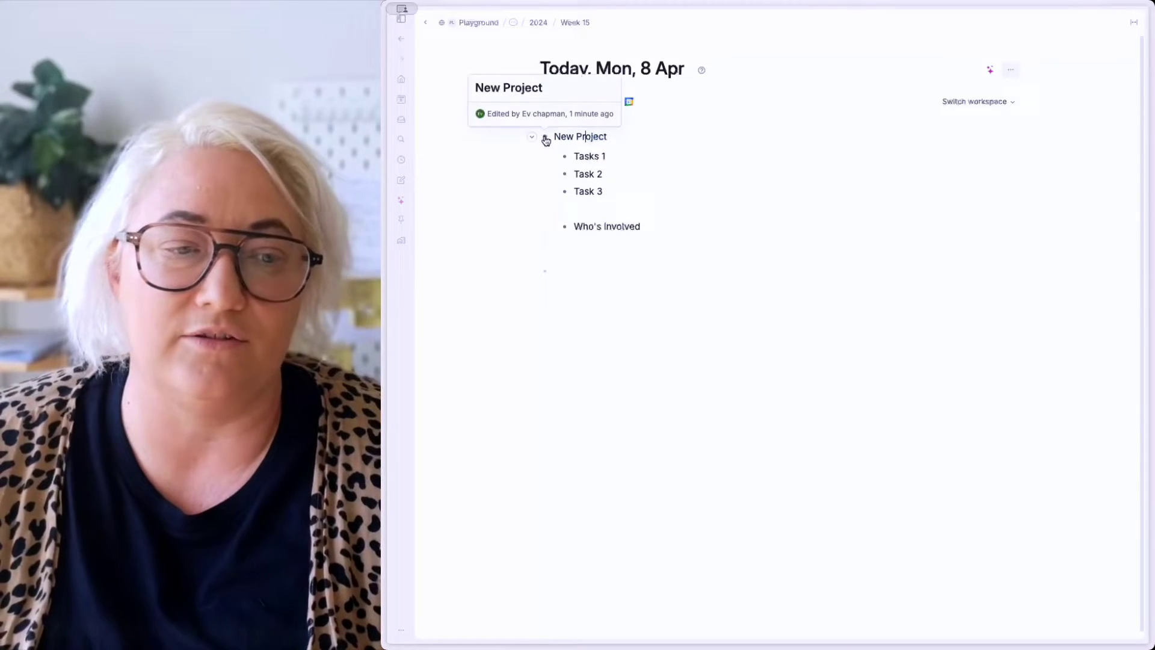
{"action": "left_click", "coordinate": [545, 138]}
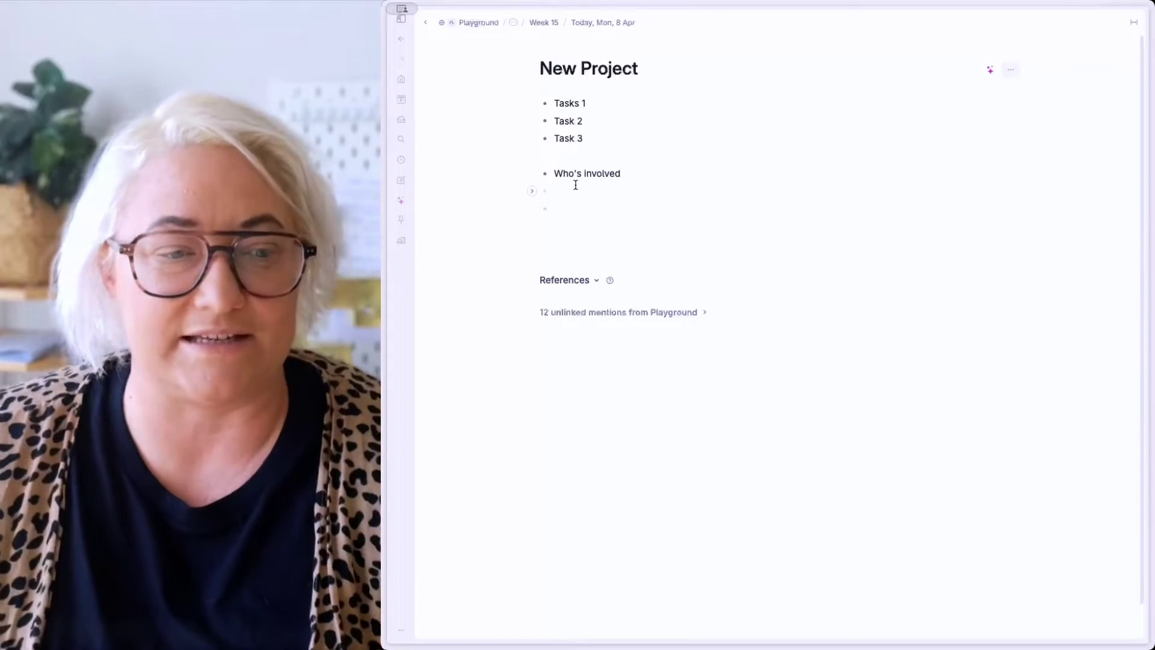
- List two people under Who's involved, add 'Some more notes on the project', and return to today's page
{"action": "left_click", "coordinate": [571, 187]}
{"action": "type", "text": "Bill, Jane,"}
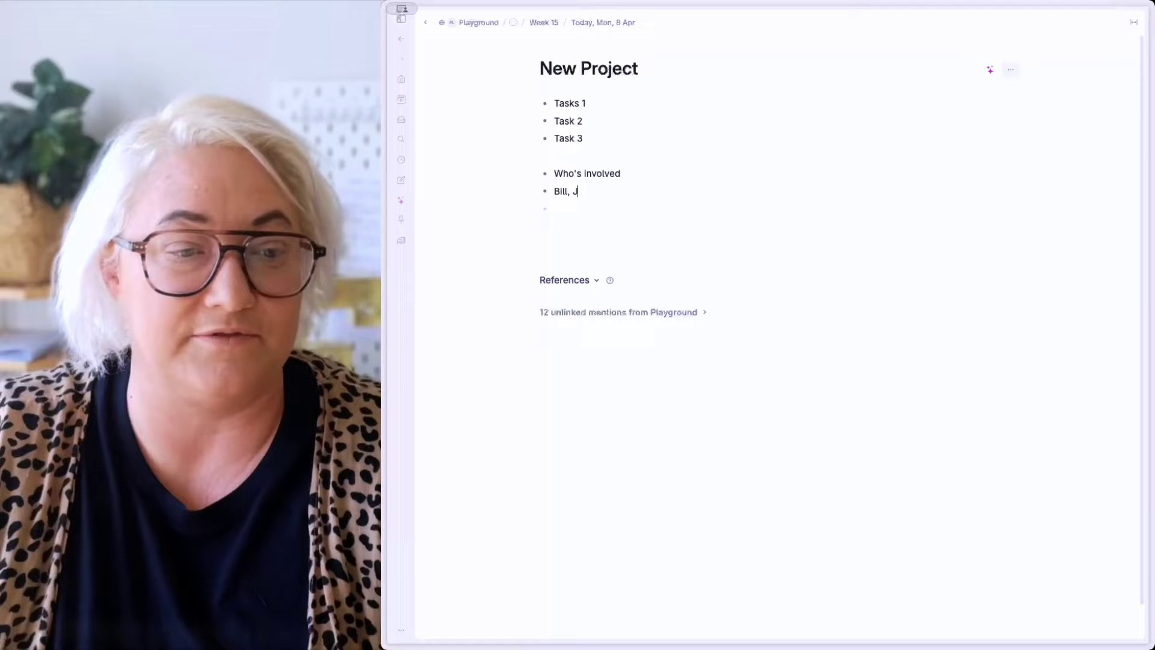
{"action": "key", "text": "Return"}
{"action": "key", "text": "Return"}
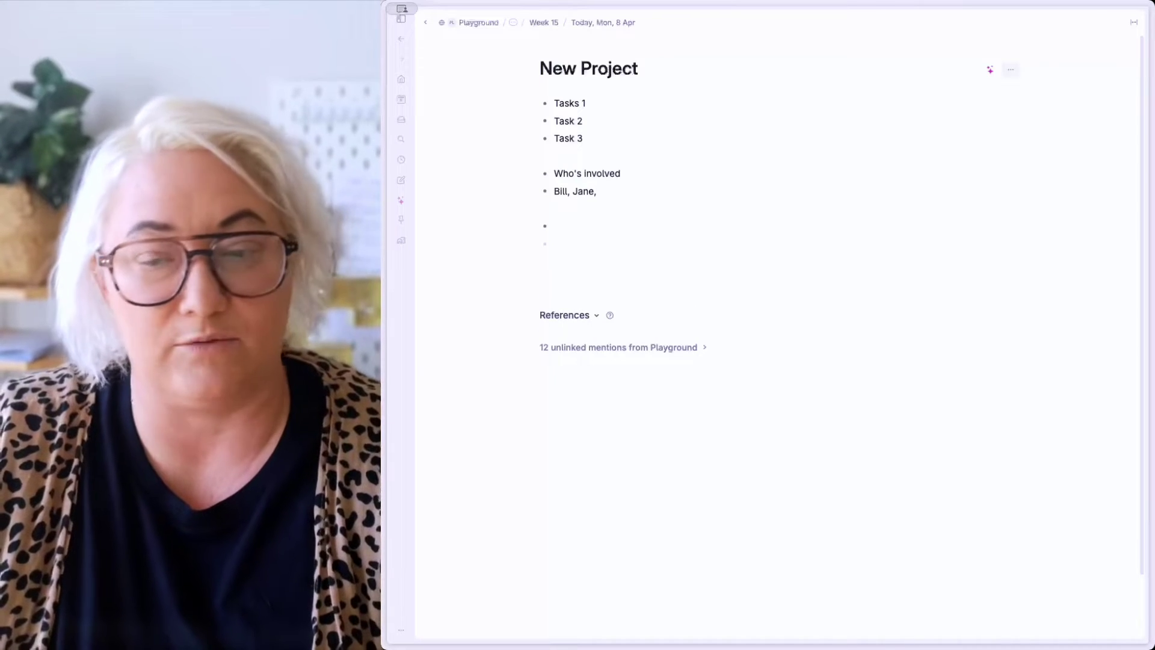
{"action": "type", "text": "Some more notes"}
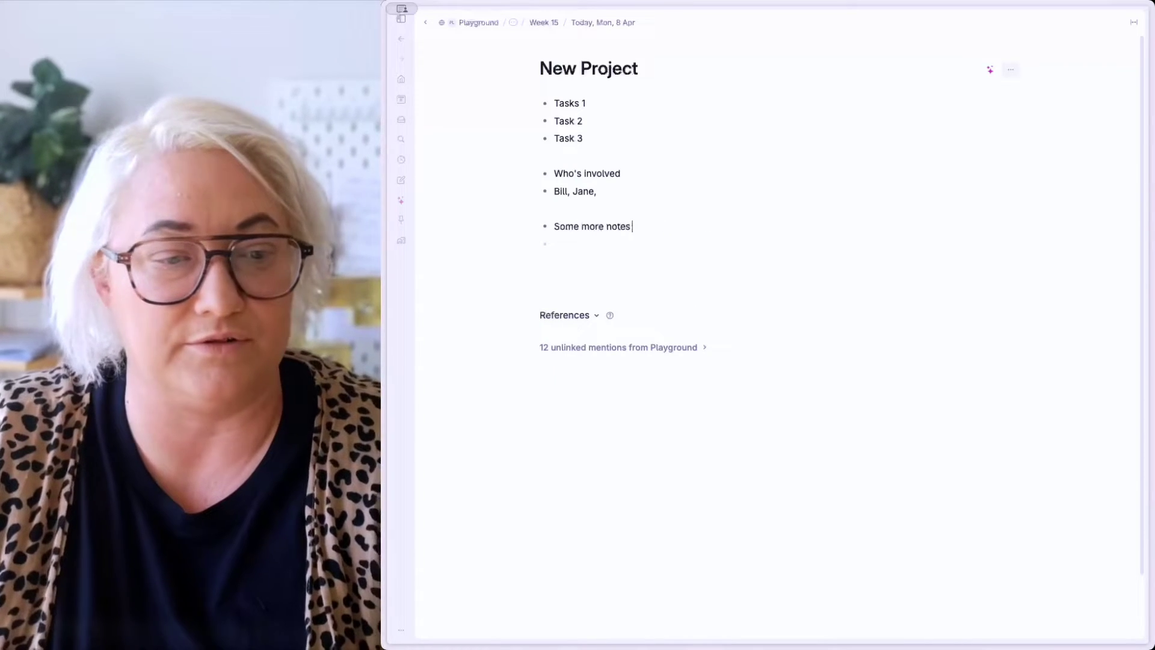
{"action": "type", "text": " on the project"}
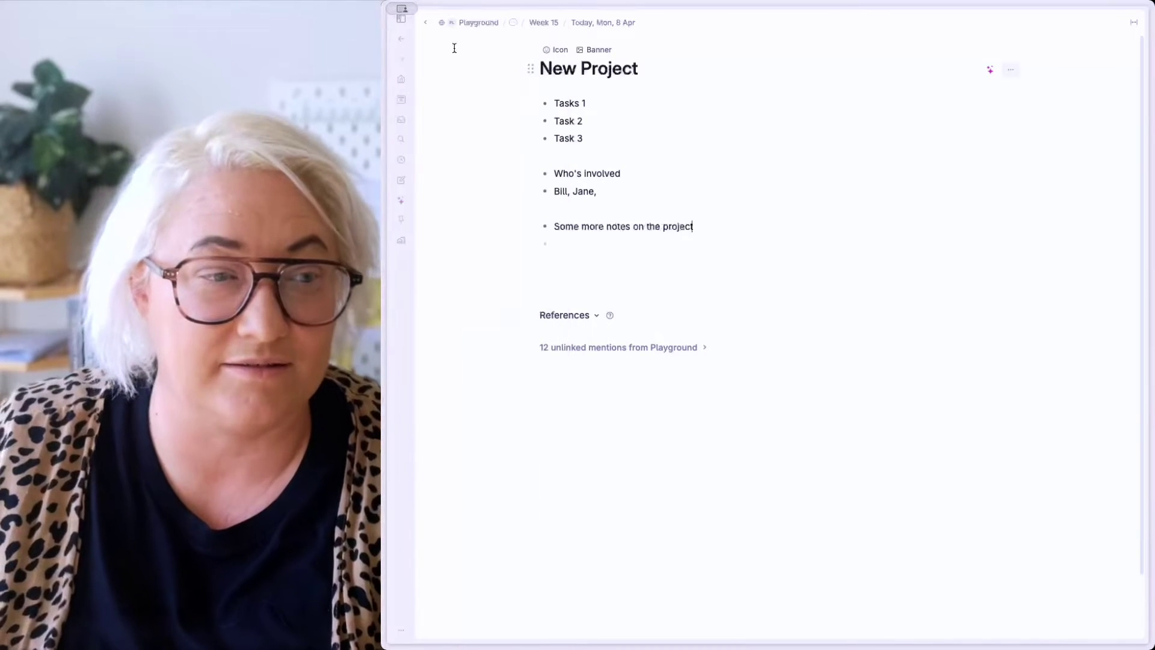
{"action": "left_click", "coordinate": [401, 38]}
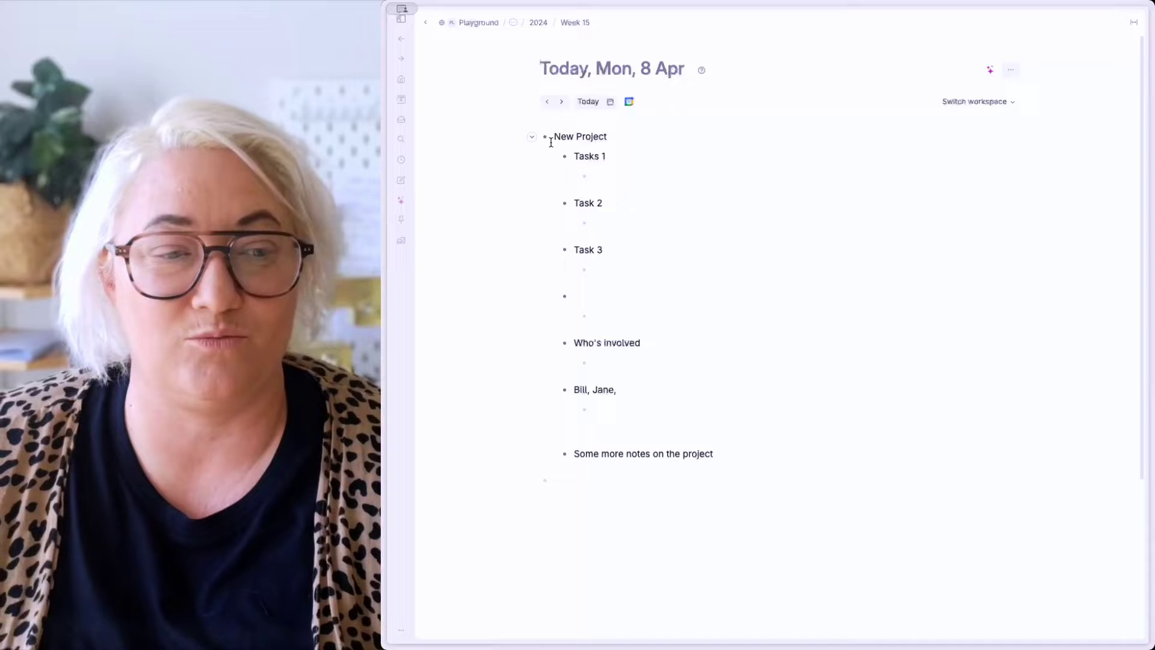
- Collapse New Project, add a Birthday Present ideas item with Perfume and A spa day, and open it
{"action": "left_click", "coordinate": [533, 139]}
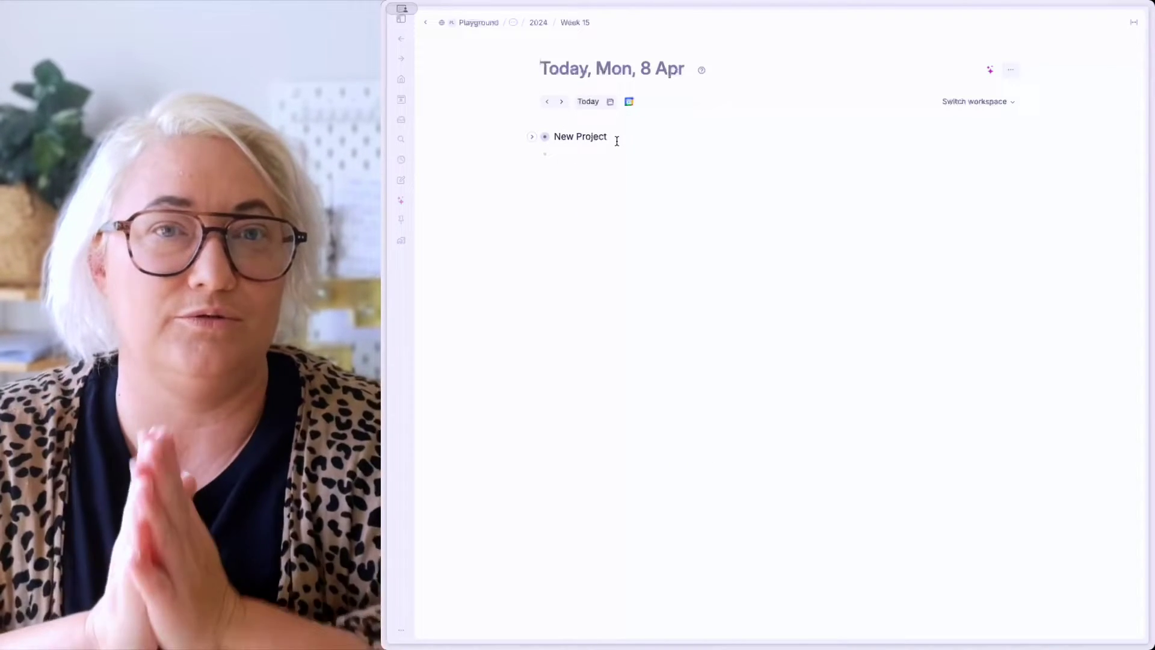
{"action": "left_click", "coordinate": [567, 154]}
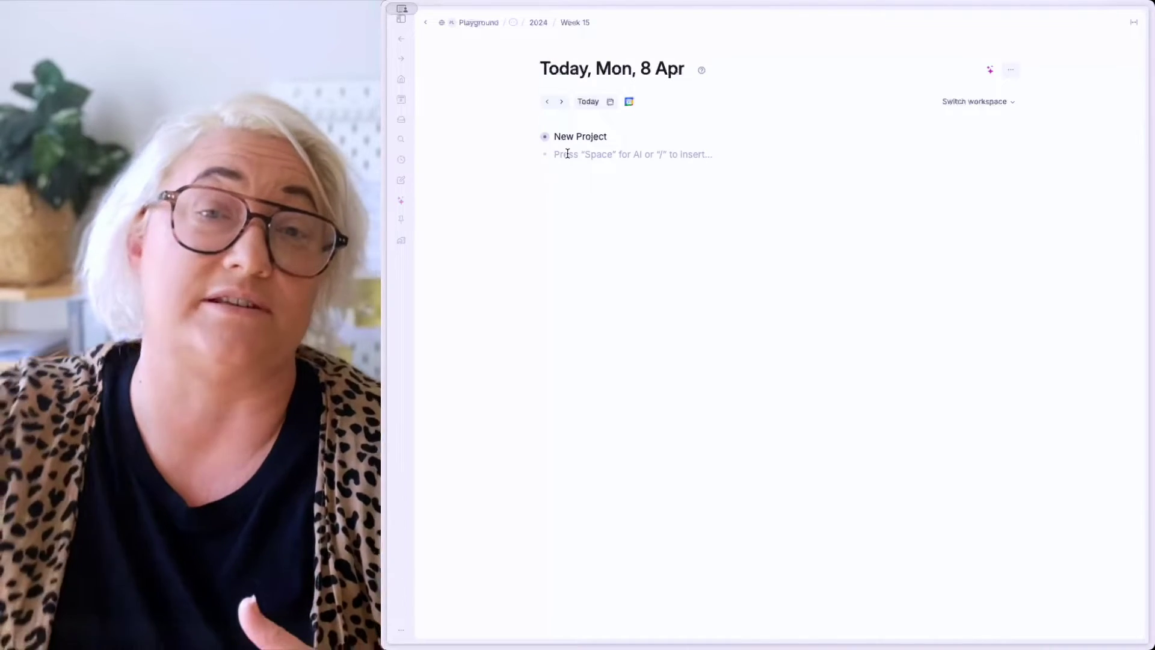
{"action": "type", "text": "Bir"}
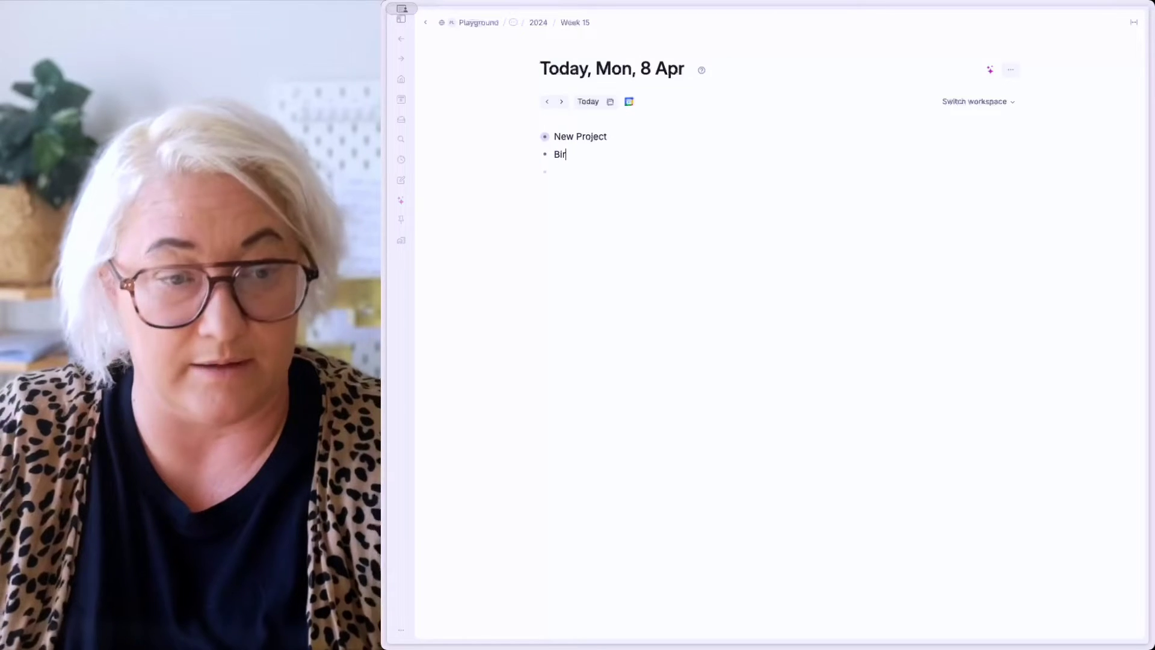
{"action": "type", "text": "thday Present idea"}
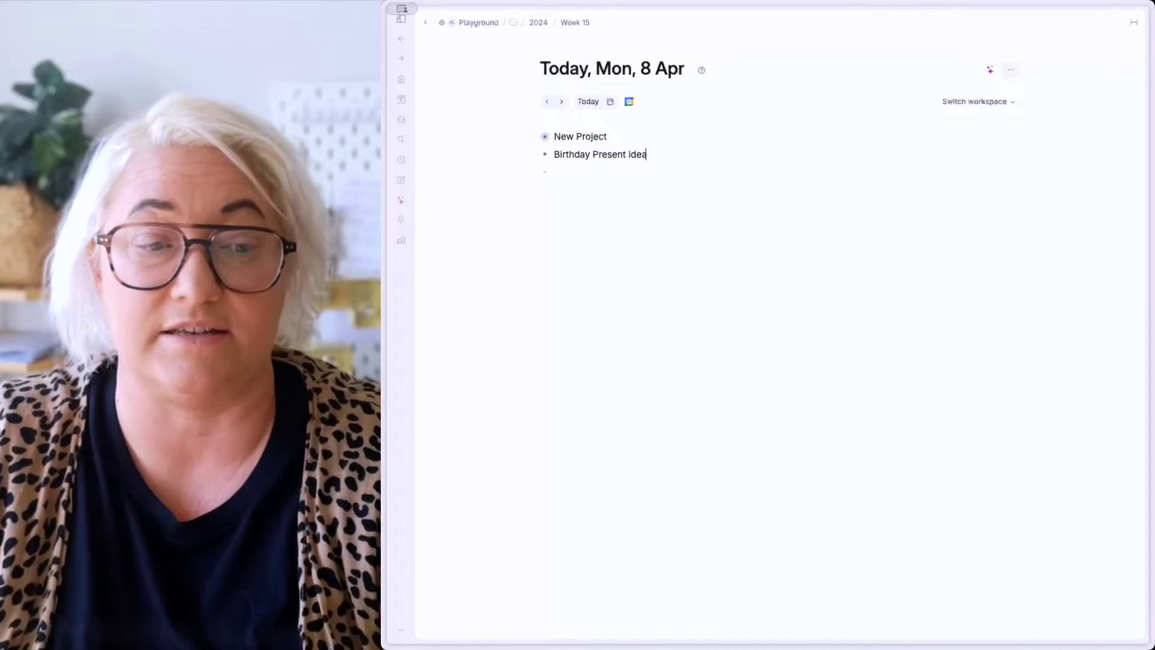
{"action": "type", "text": "s for Jane"}
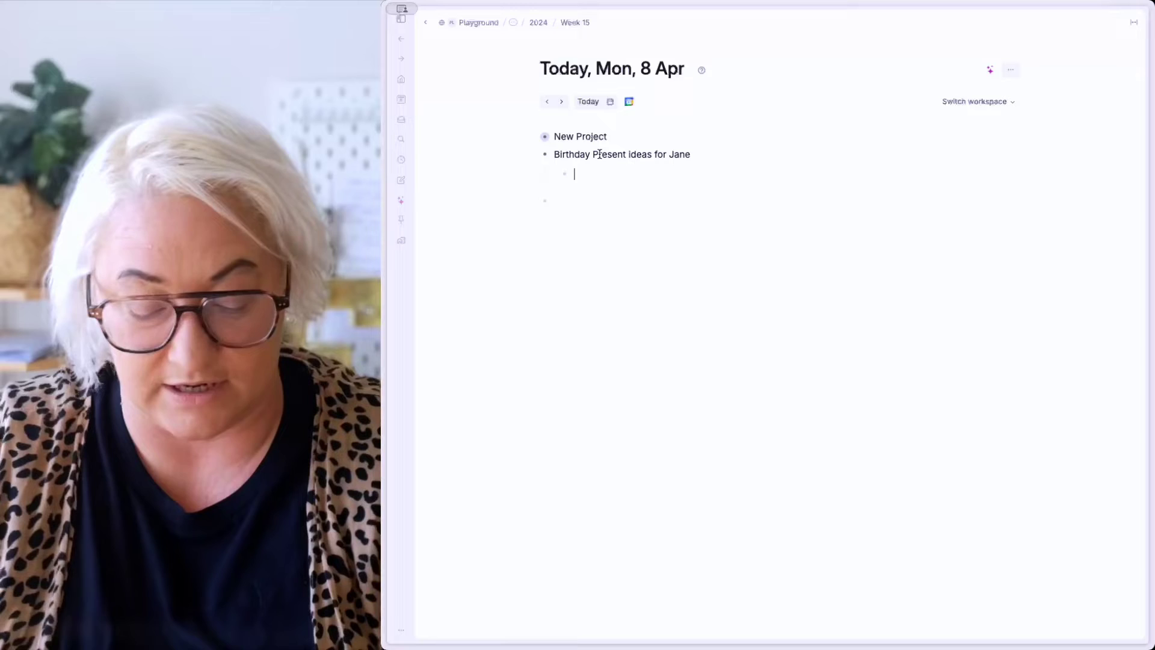
{"action": "type", "text": "Perfume"}
{"action": "key", "text": "Return"}
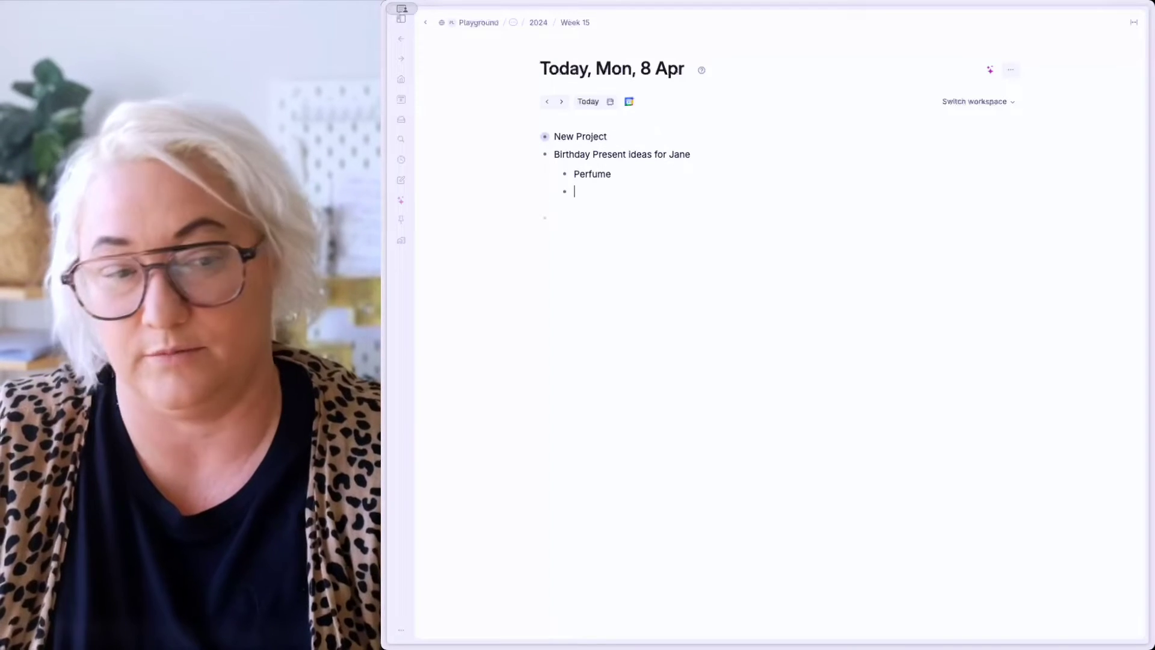
{"action": "type", "text": "A sp"}
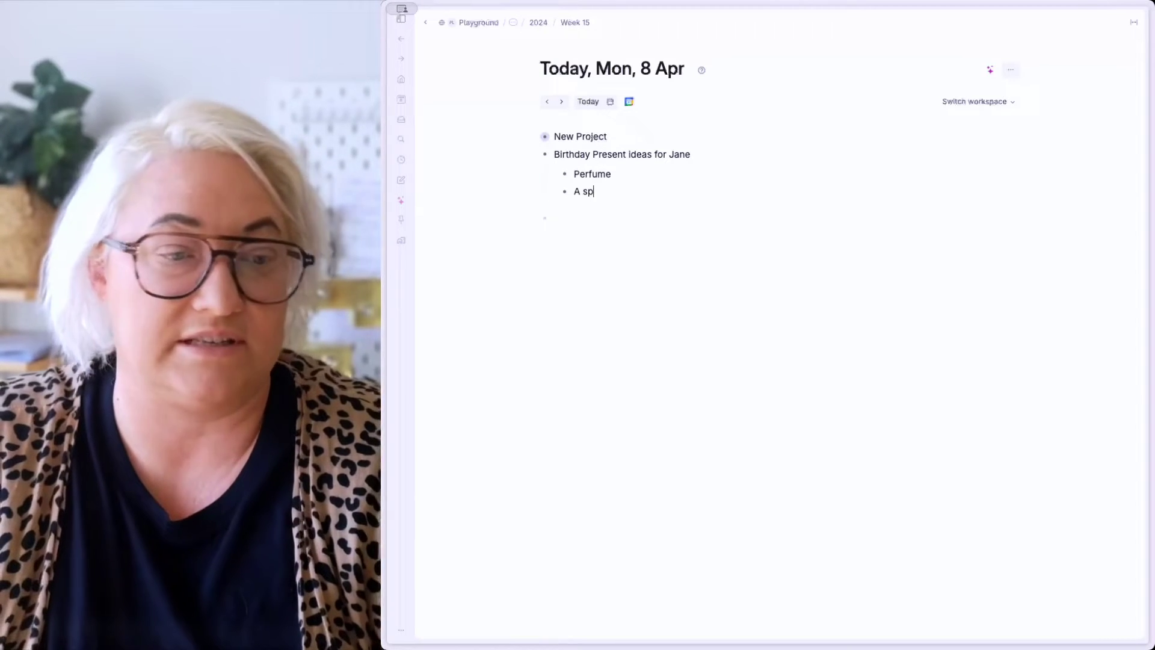
{"action": "type", "text": "a day"}
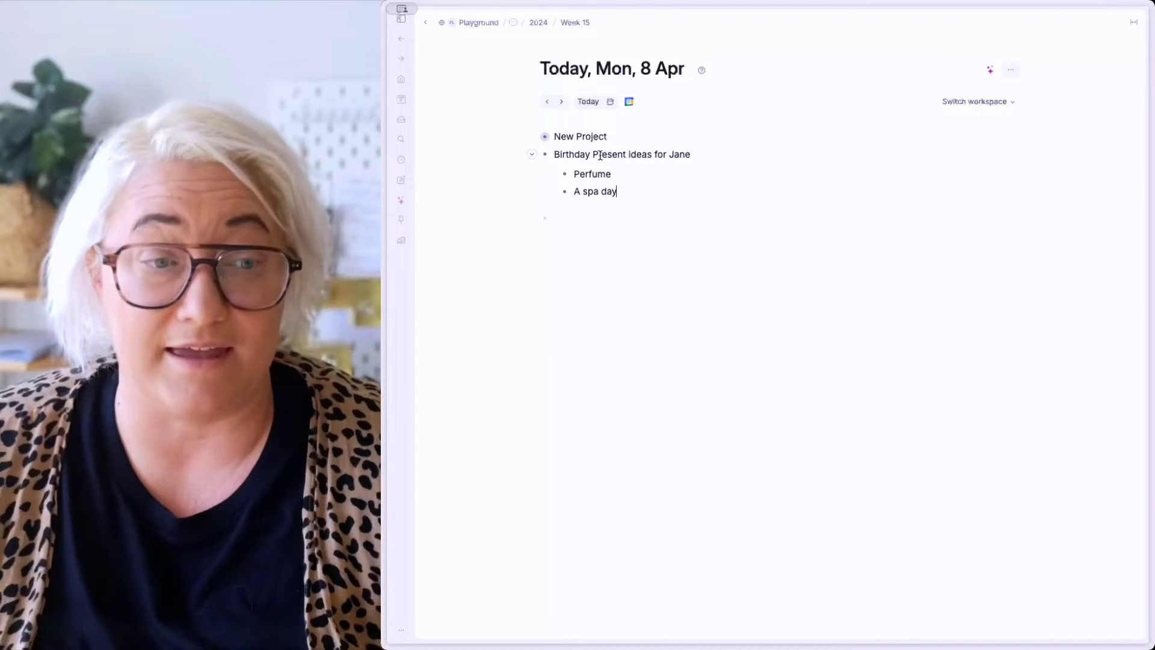
{"action": "left_click", "coordinate": [546, 157]}
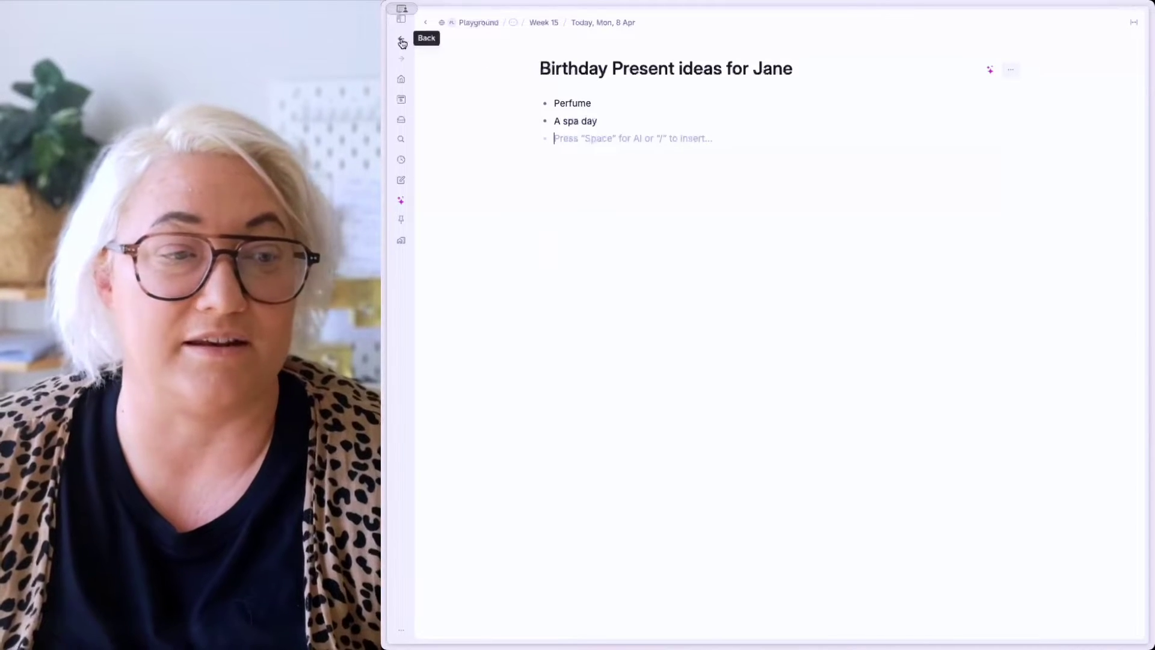
- Return to today's page and collapse the birthday present ideas item
{"action": "left_click", "coordinate": [402, 43]}
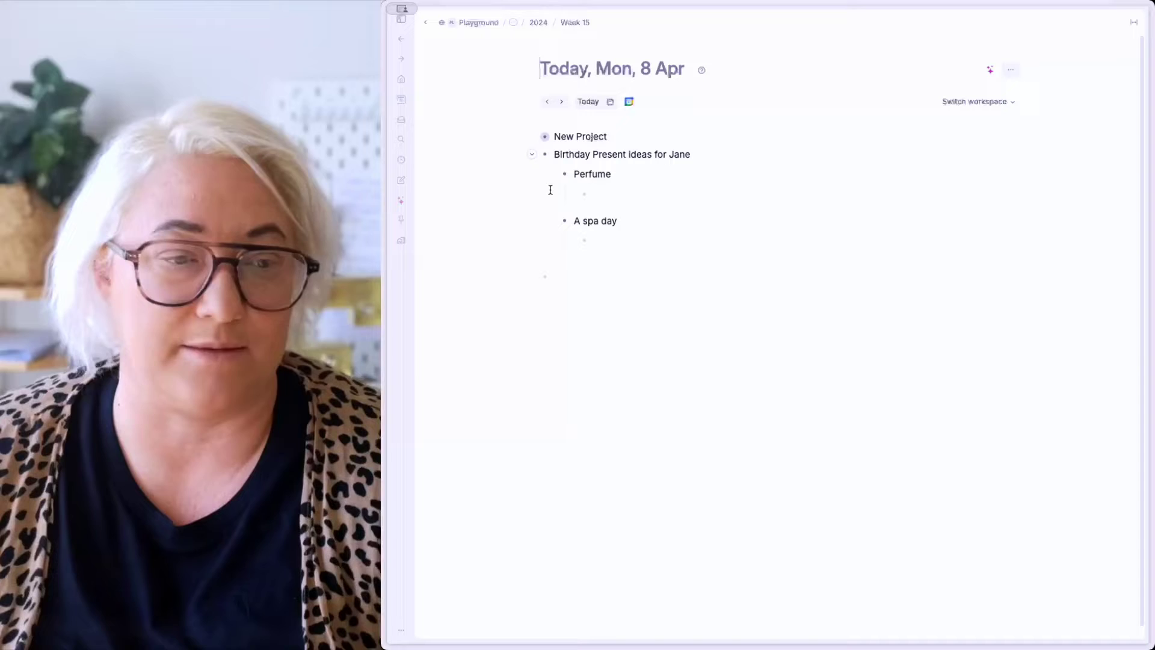
{"action": "left_click", "coordinate": [532, 155]}
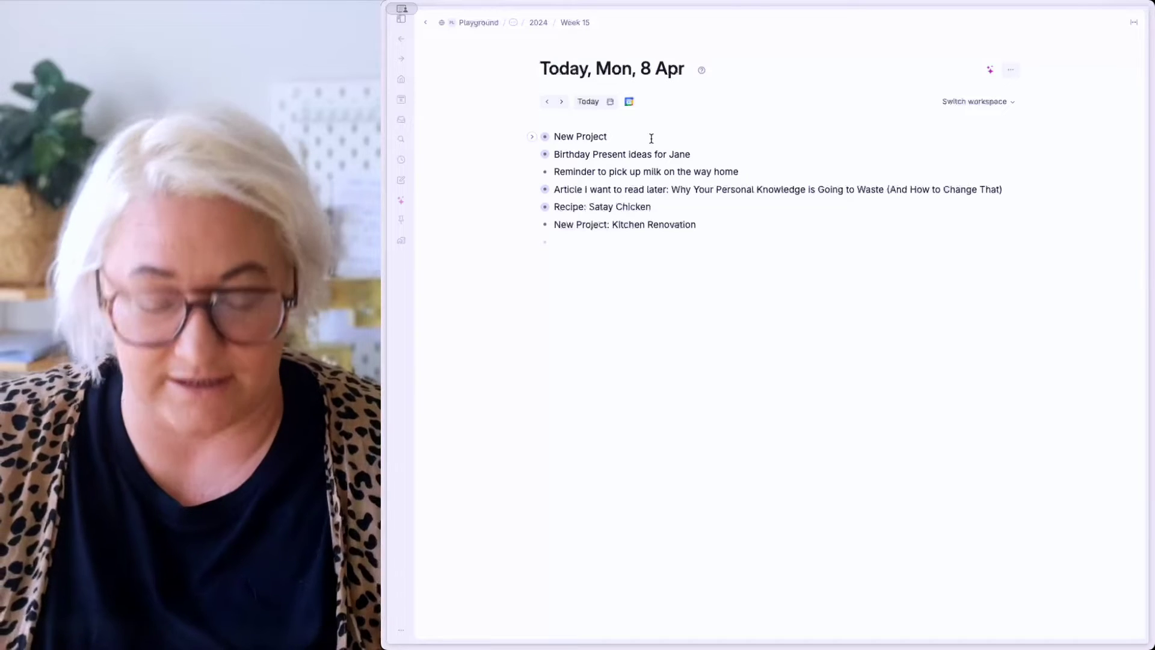
- Tag New Project with #project and create a new #gift ideas supertag on the birthday item
{"action": "type", "text": "#project"}
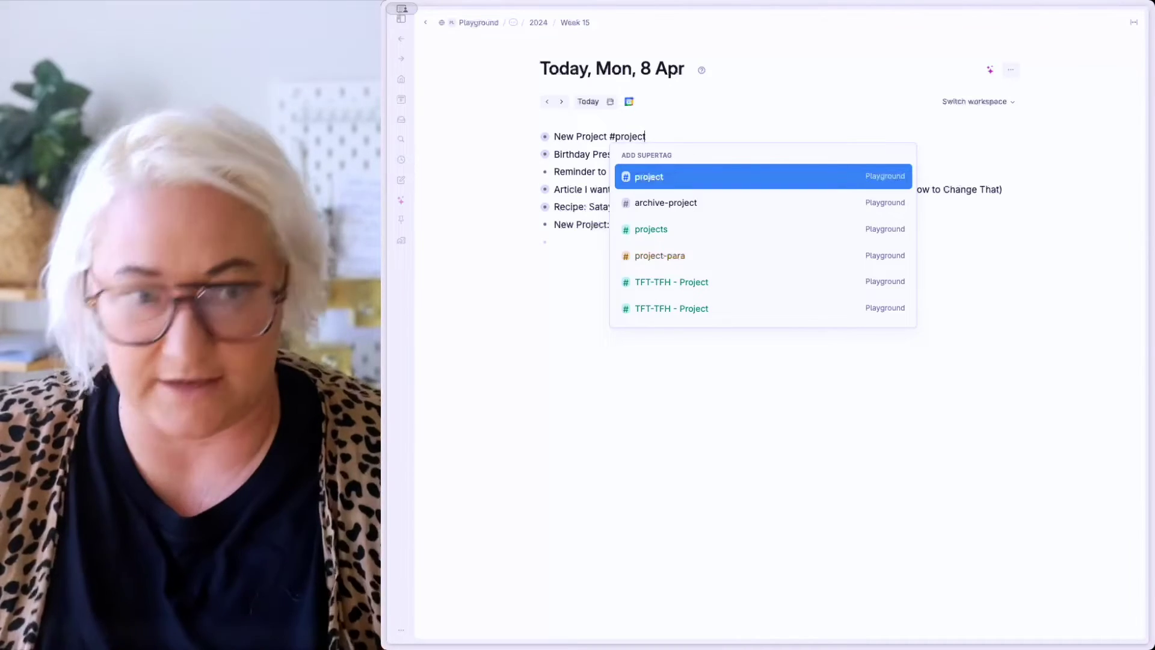
{"action": "key", "text": "Return"}
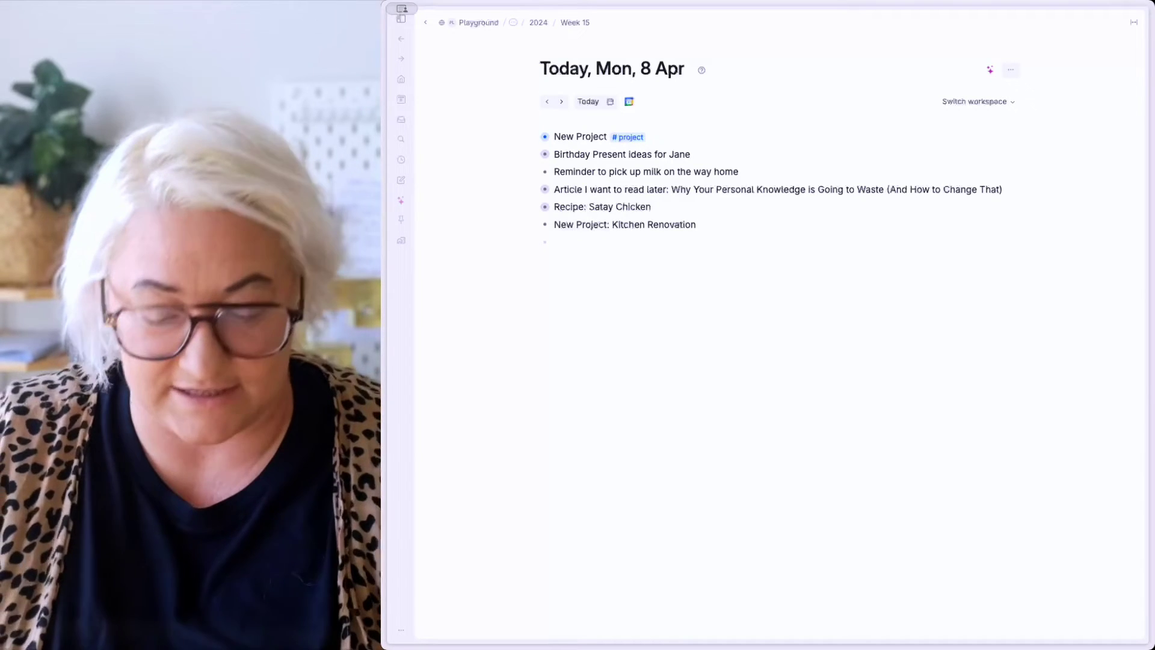
{"action": "type", "text": "#gift ideas"}
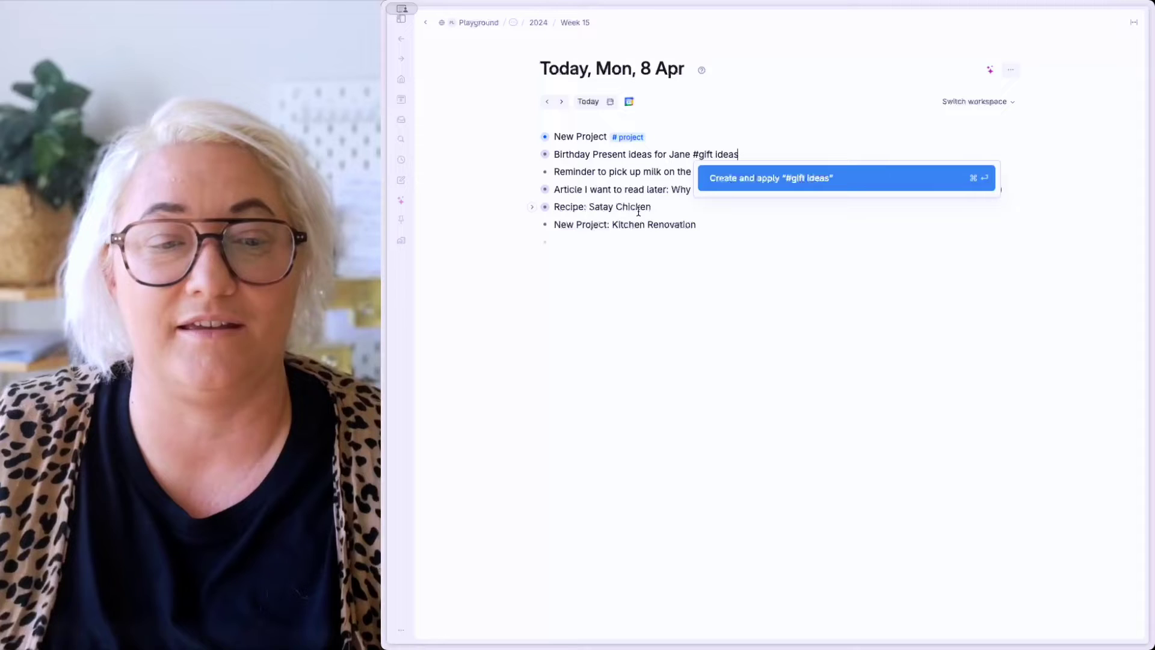
{"action": "left_click", "coordinate": [776, 179]}
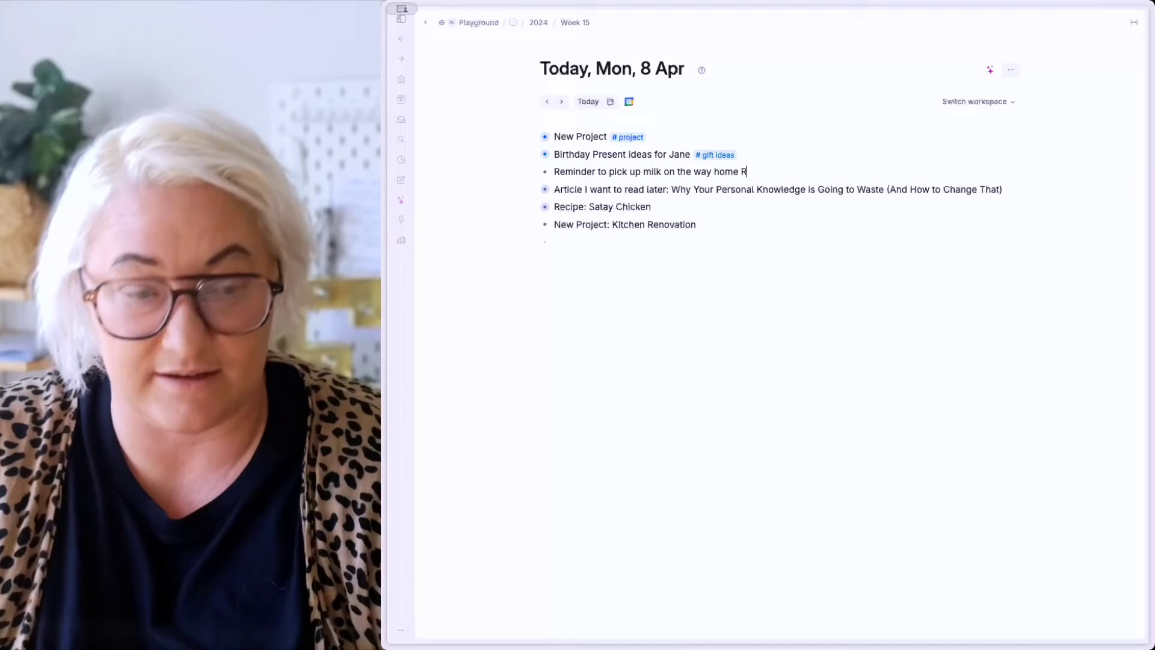
- Fix the milk reminder line and give it a newly created #reminder supertag
{"action": "type", "text": "emind"}
{"action": "key", "text": "BackSpace"}
{"action": "key", "text": "BackSpace"}
{"action": "key", "text": "BackSpace"}
{"action": "key", "text": "BackSpace"}
{"action": "key", "text": "BackSpace"}
{"action": "key", "text": "BackSpace"}
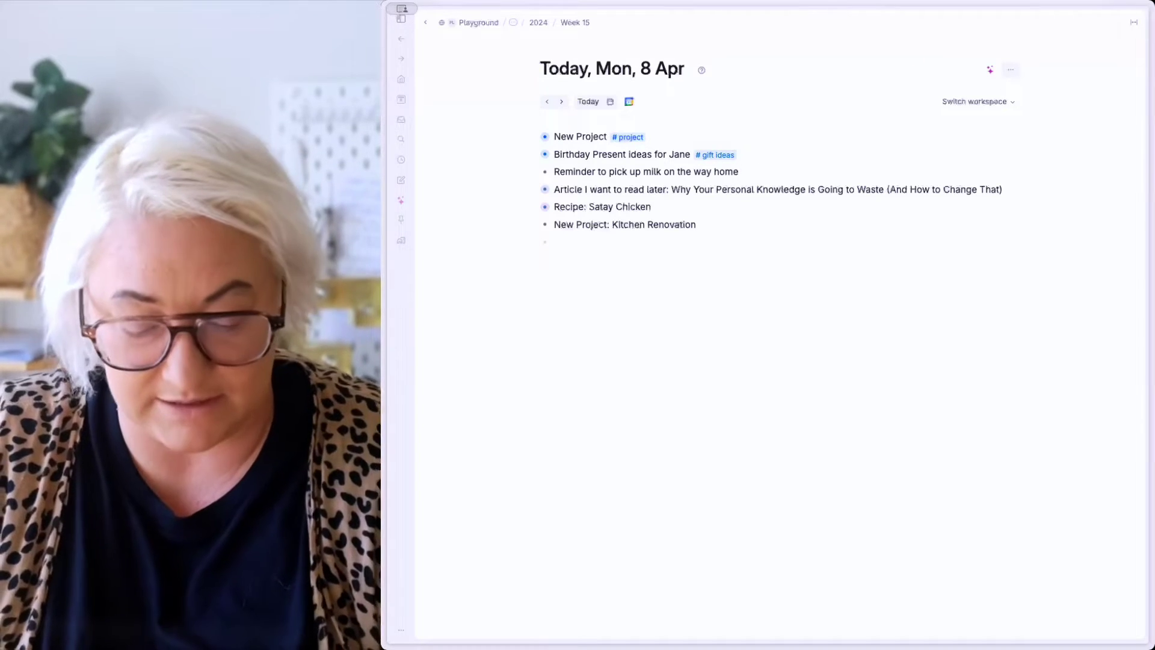
{"action": "type", "text": "#reminder"}
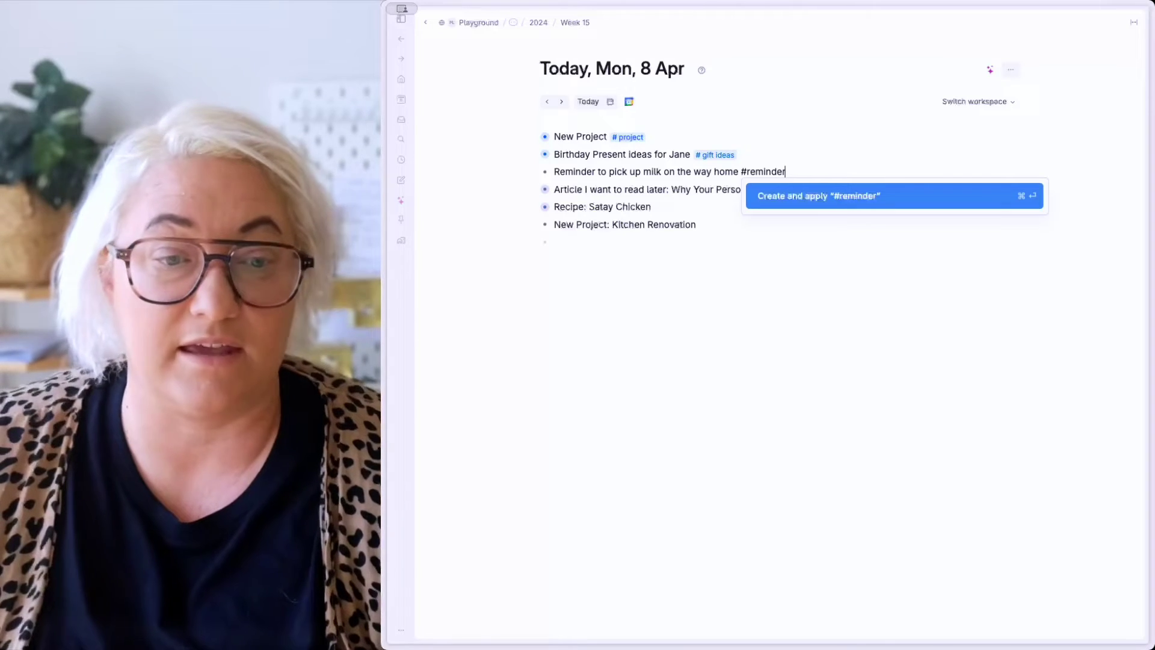
{"action": "left_click", "coordinate": [835, 195]}
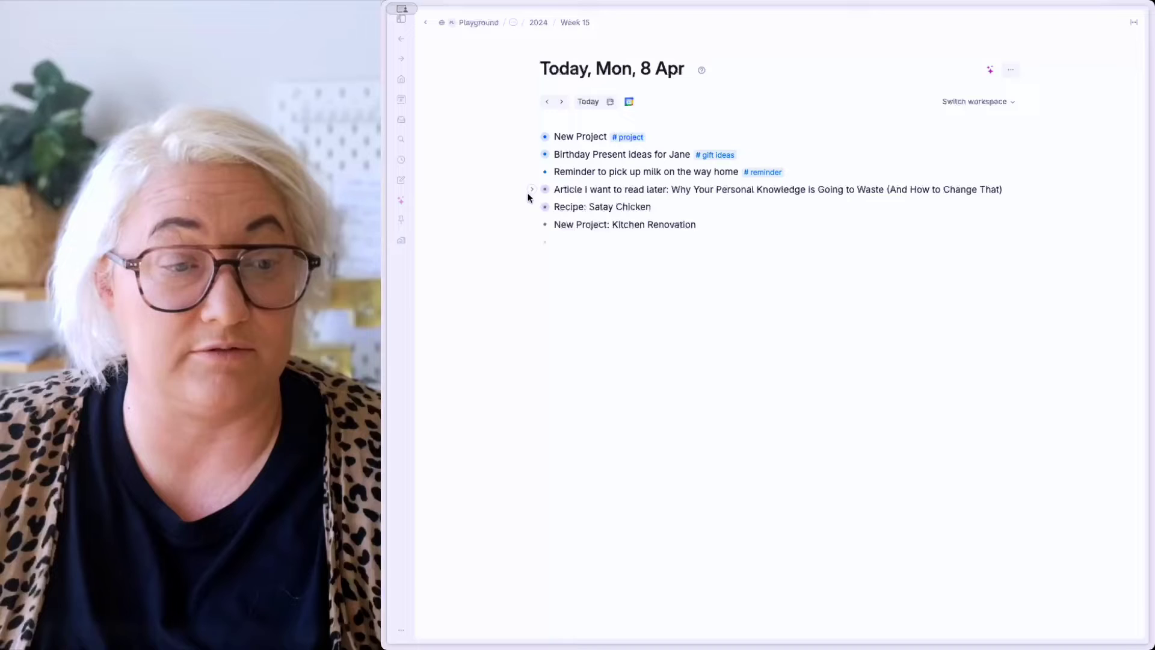
- Tag the read-later article line with the #article supertag
{"action": "left_click", "coordinate": [532, 190]}
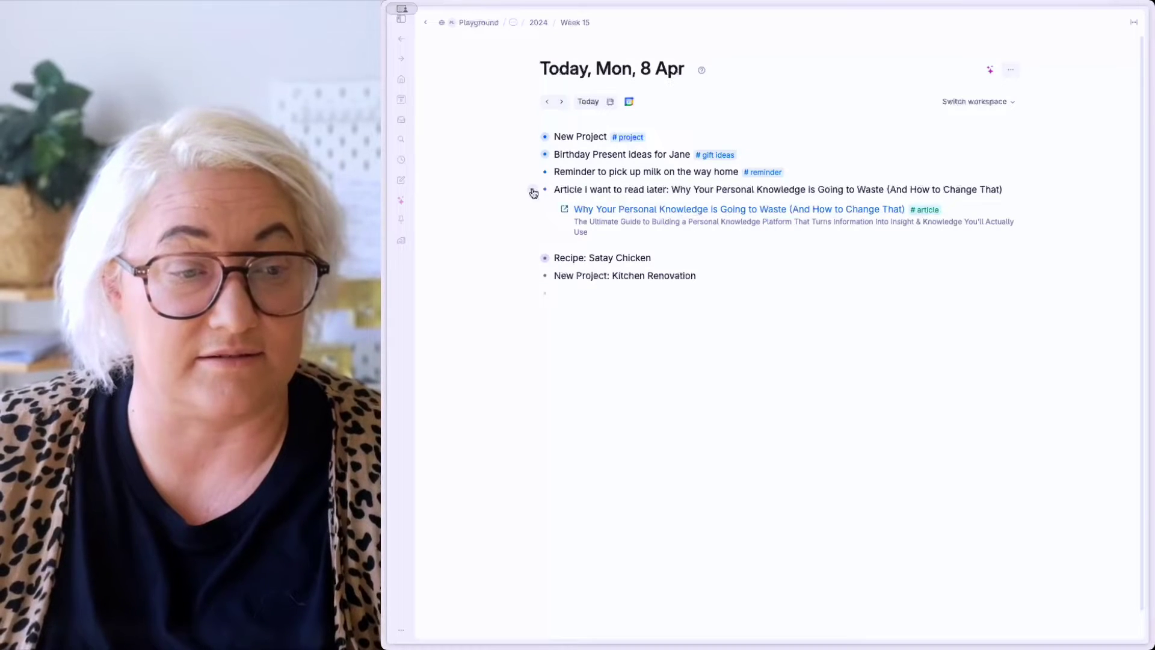
{"action": "left_click", "coordinate": [533, 191]}
{"action": "type", "text": "#article"}
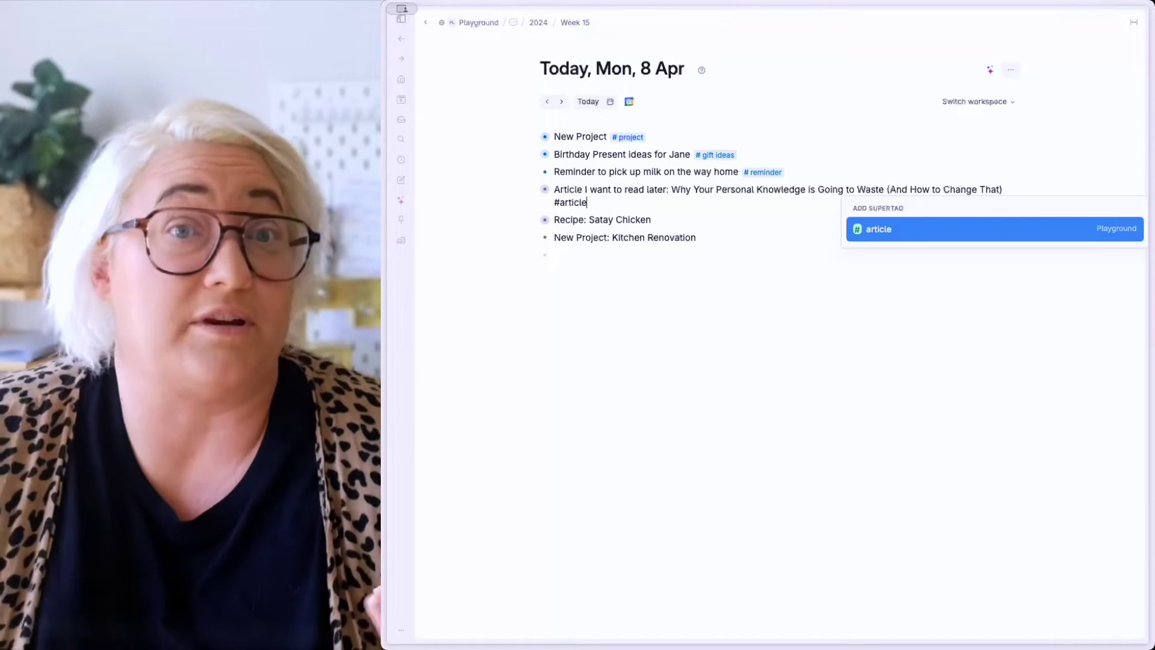
{"action": "key", "text": "Return"}
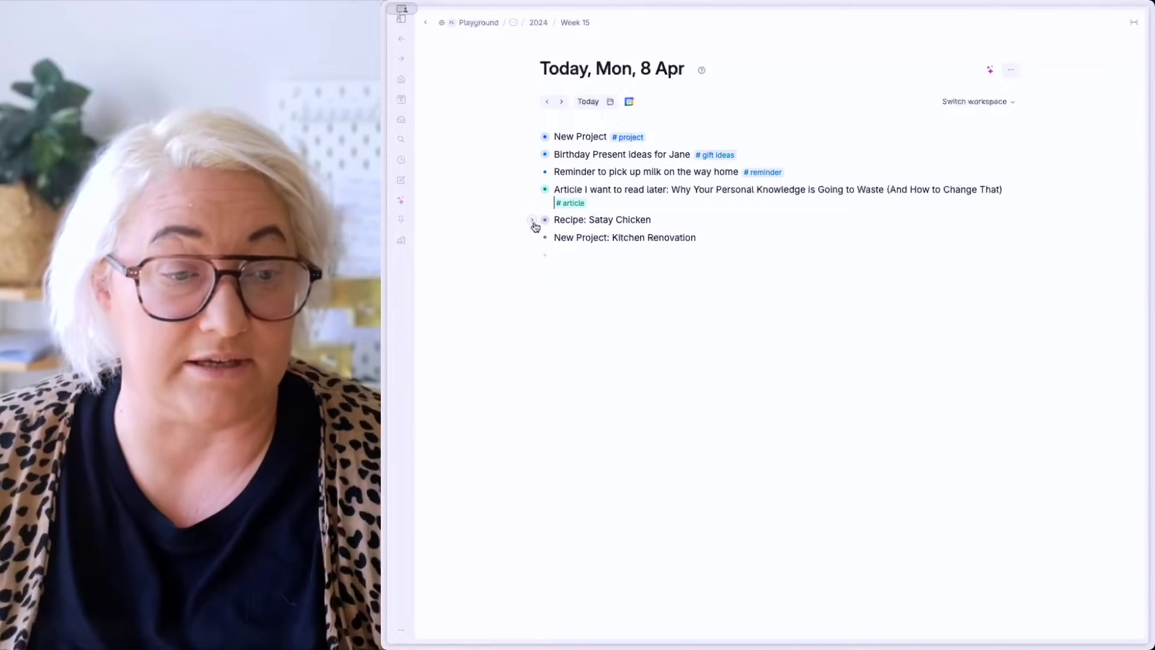
- Tag Satay Chicken with #recipe and Kitchen Renovation with #project
{"action": "left_click", "coordinate": [533, 222]}
{"action": "left_click", "coordinate": [533, 223]}
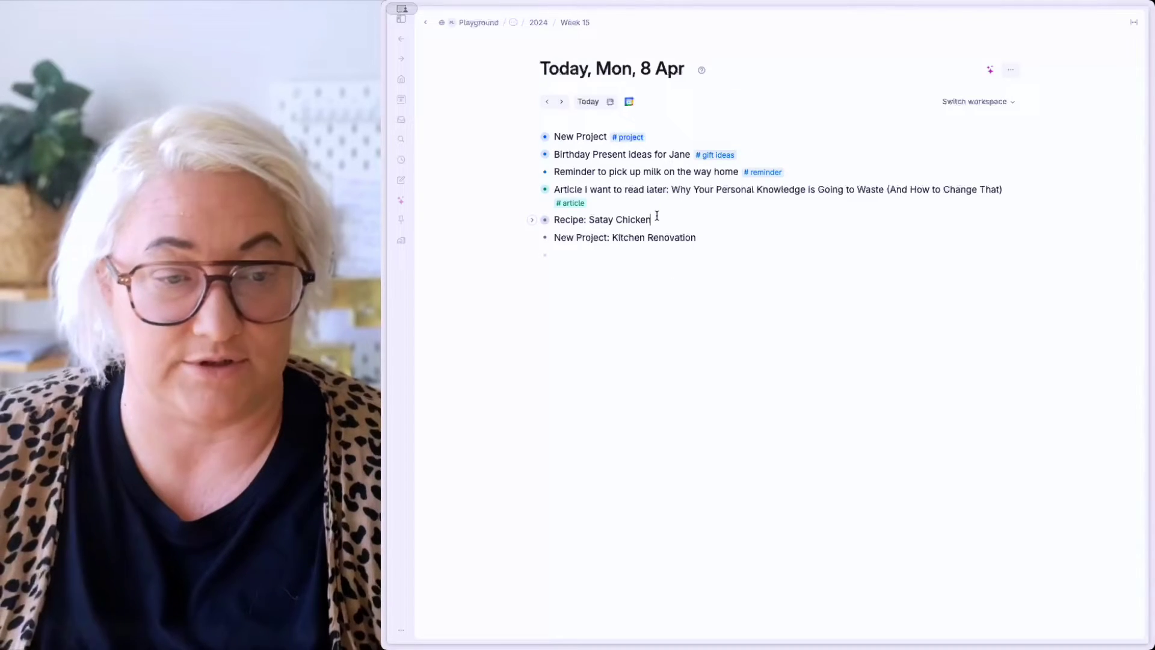
{"action": "type", "text": "#"}
{"action": "type", "text": "recipe"}
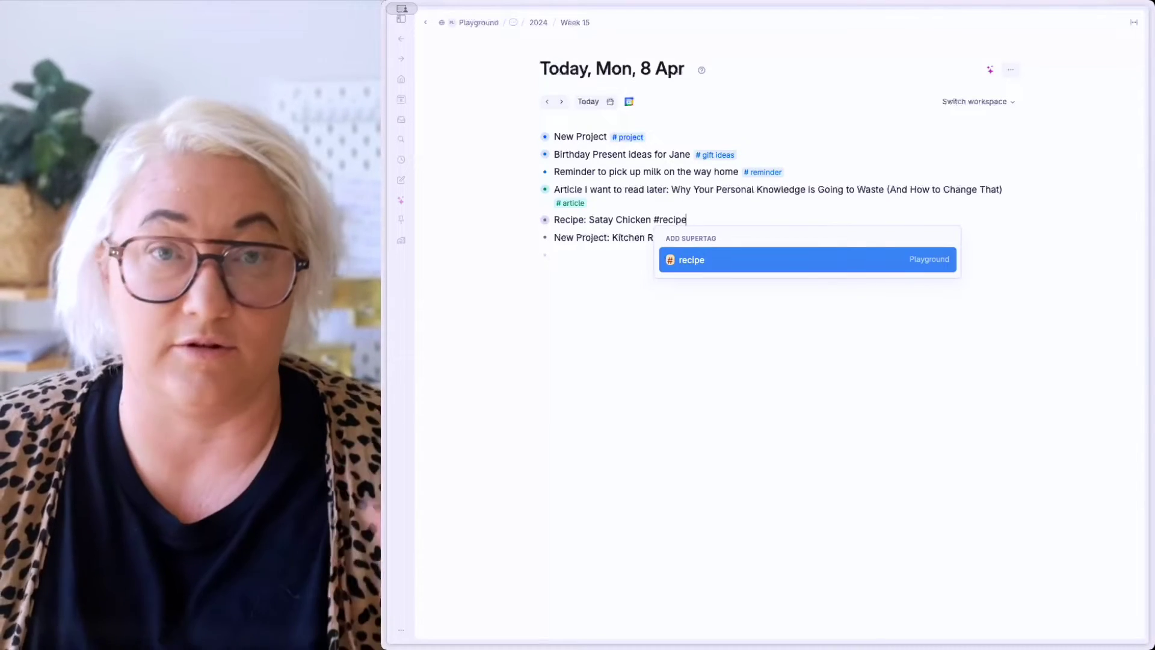
{"action": "key", "text": "Return"}
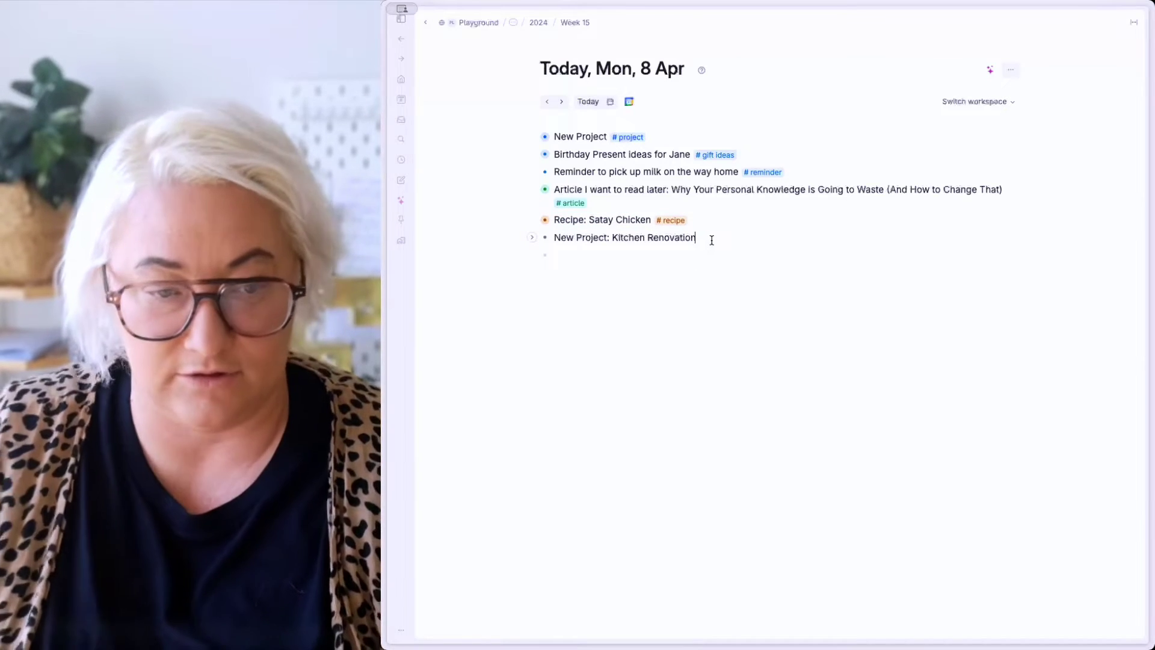
{"action": "type", "text": "#proj"}
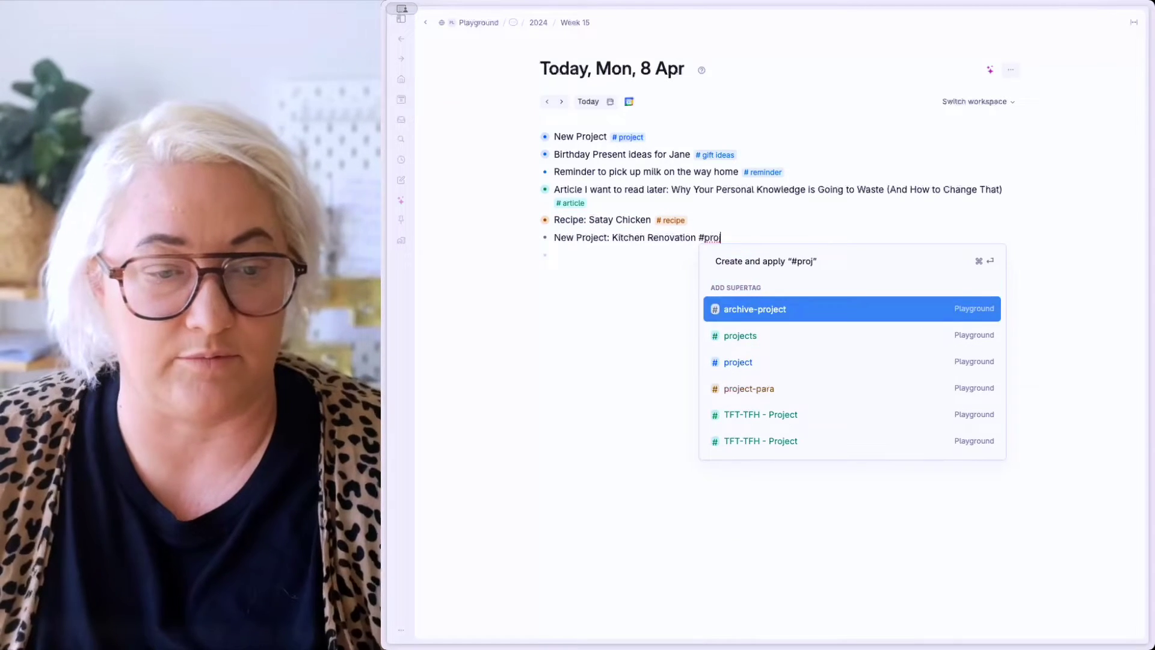
{"action": "key", "text": "Down"}
{"action": "key", "text": "Down"}
{"action": "key", "text": "Return"}
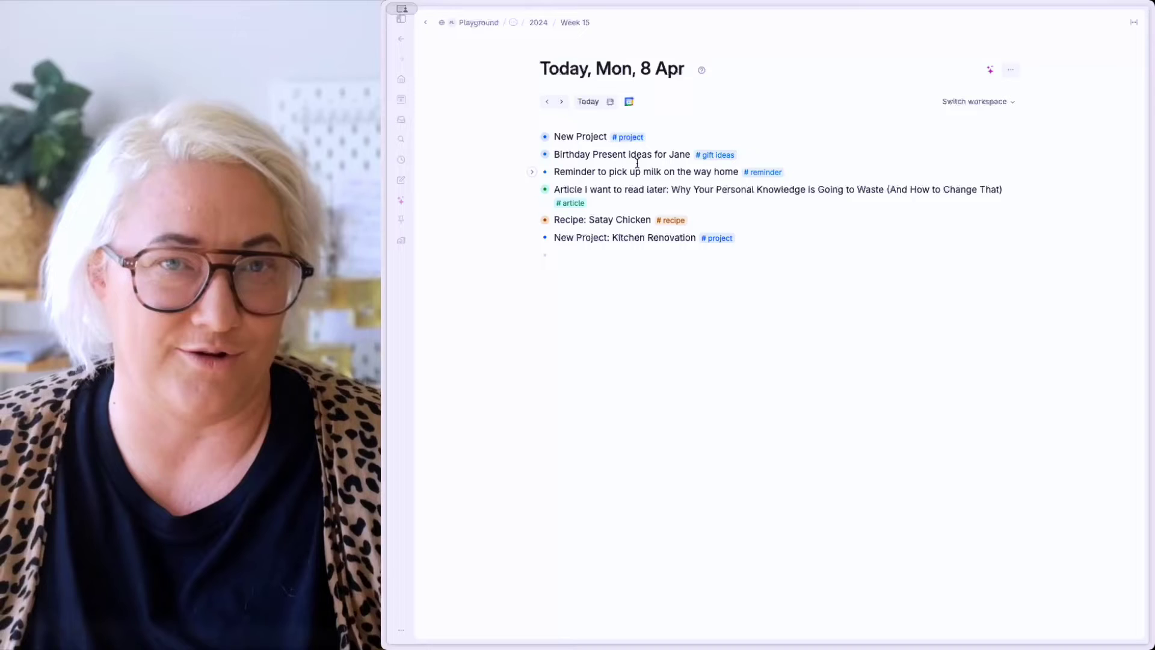
- On the Playground home, create a search node with the query IS TAG and run it
{"action": "left_click", "coordinate": [400, 79]}
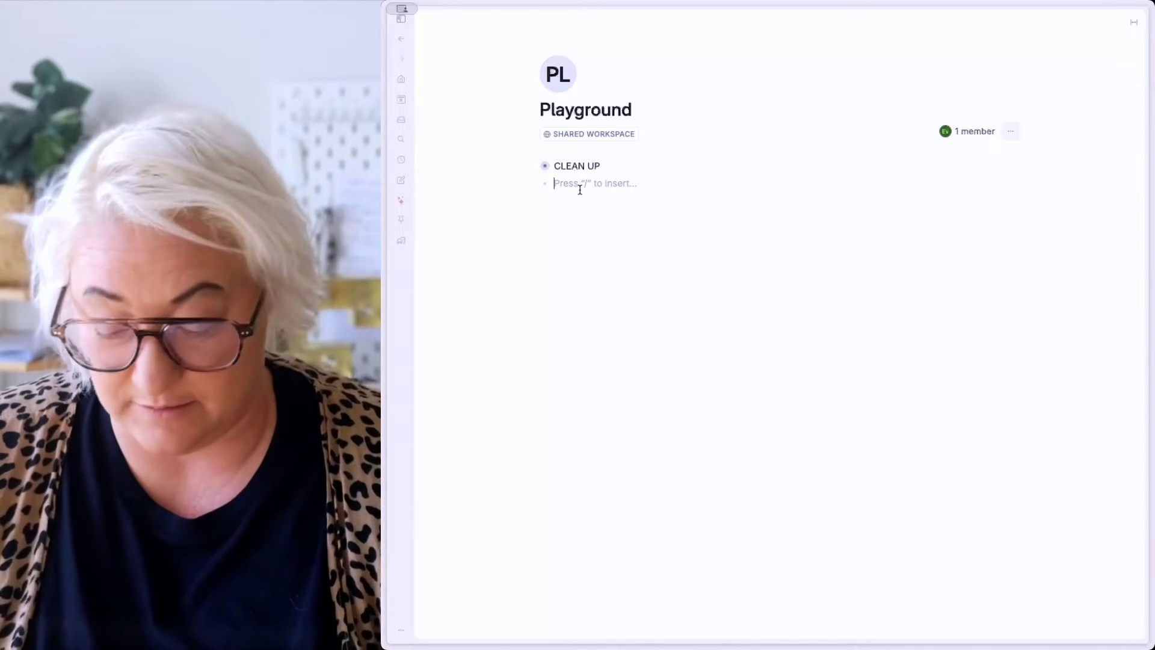
{"action": "type", "text": "?"}
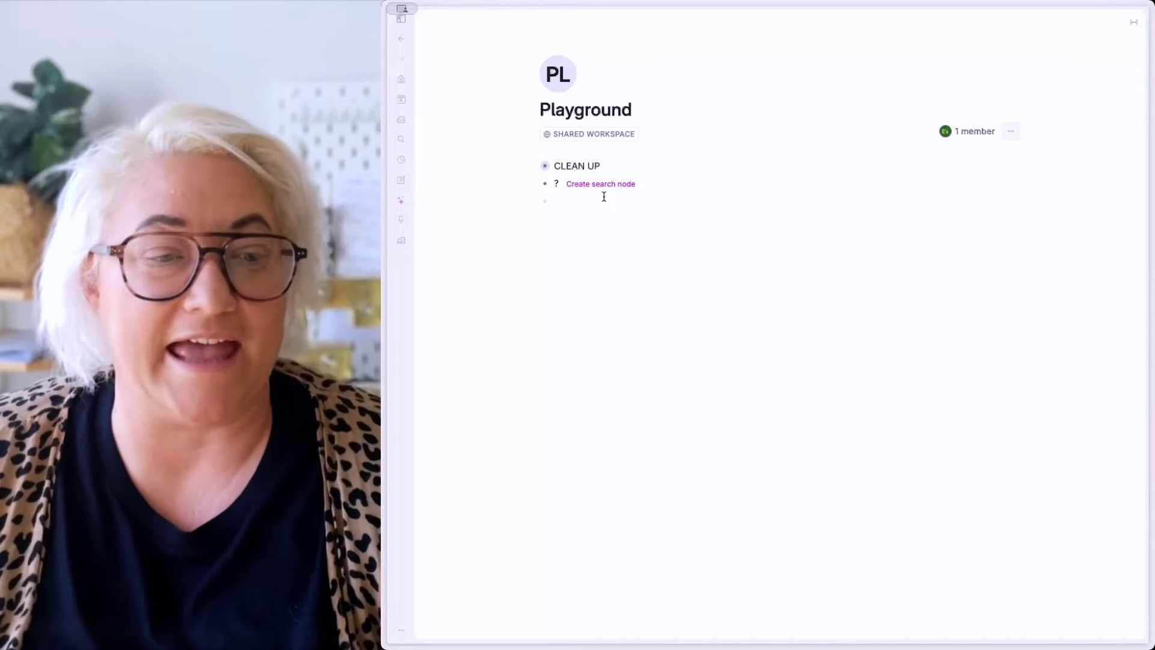
{"action": "left_click", "coordinate": [597, 190]}
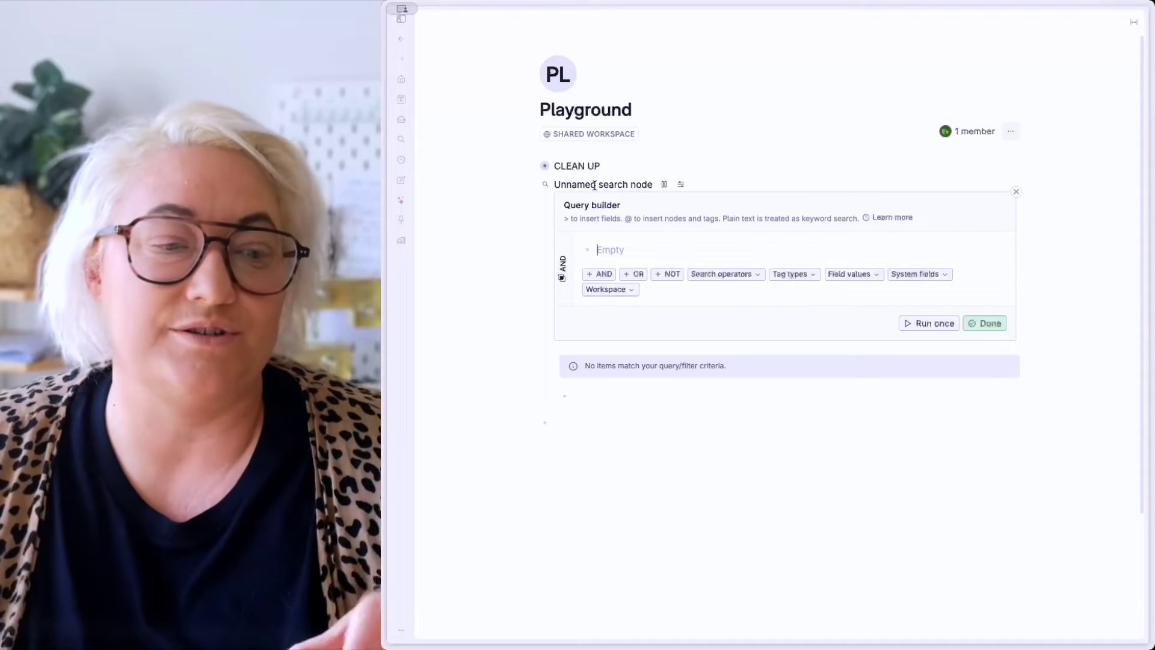
{"action": "type", "text": "IS TAG"}
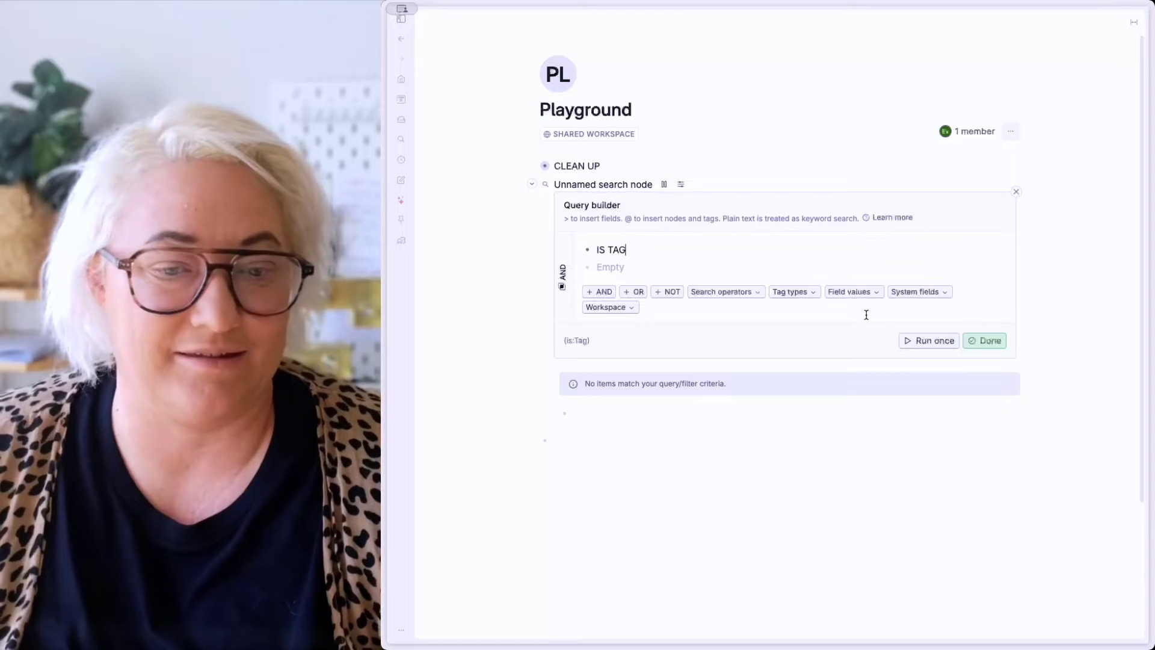
{"action": "left_click", "coordinate": [933, 341]}
- Finish the IS TAG query and add a table search view to the projects supertag
{"action": "left_click", "coordinate": [982, 341]}
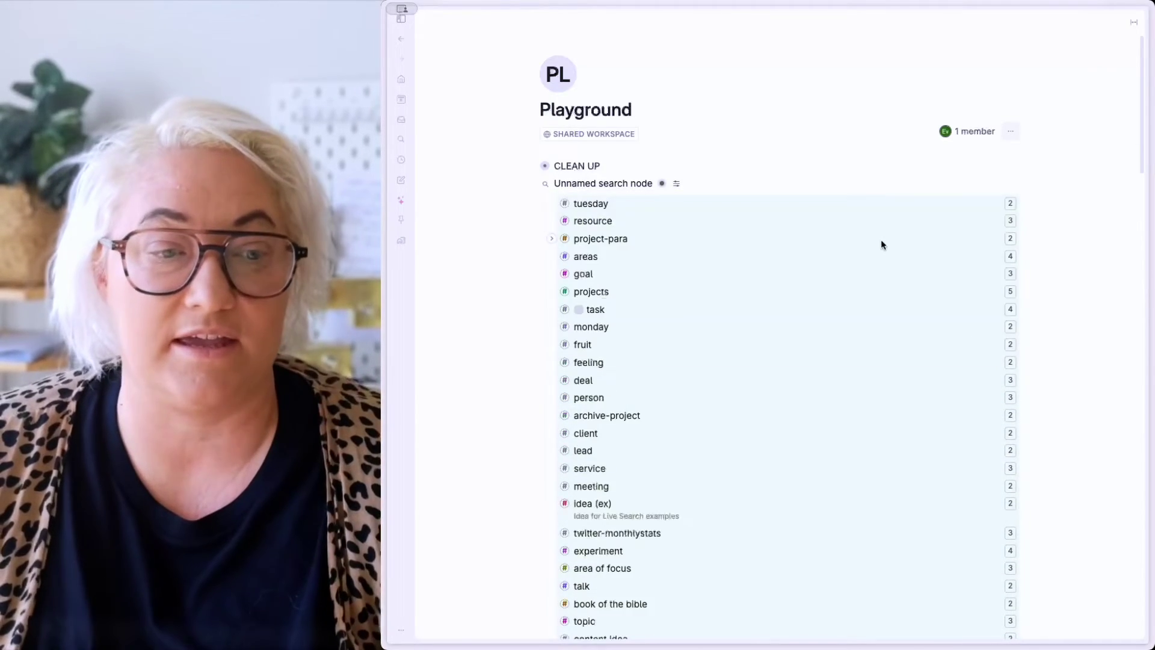
{"action": "scroll", "coordinate": [872, 251], "scroll_direction": "down", "scroll_amount": 15}
{"action": "scroll", "coordinate": [860, 259], "scroll_direction": "up", "scroll_amount": 15}
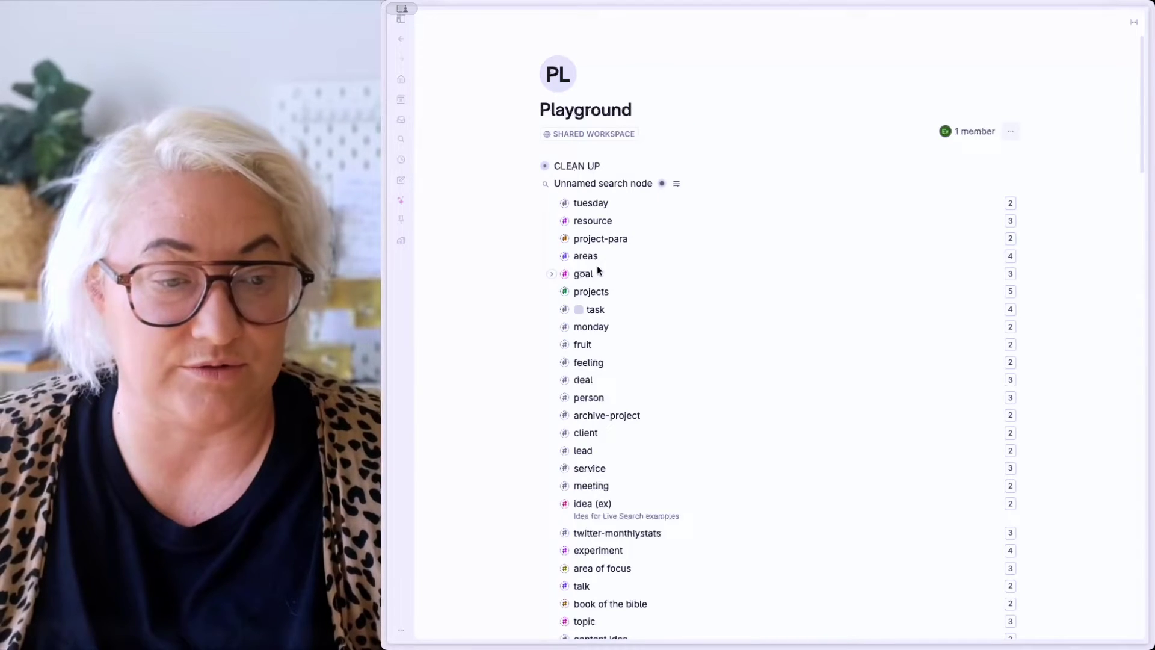
{"action": "left_click", "coordinate": [564, 291]}
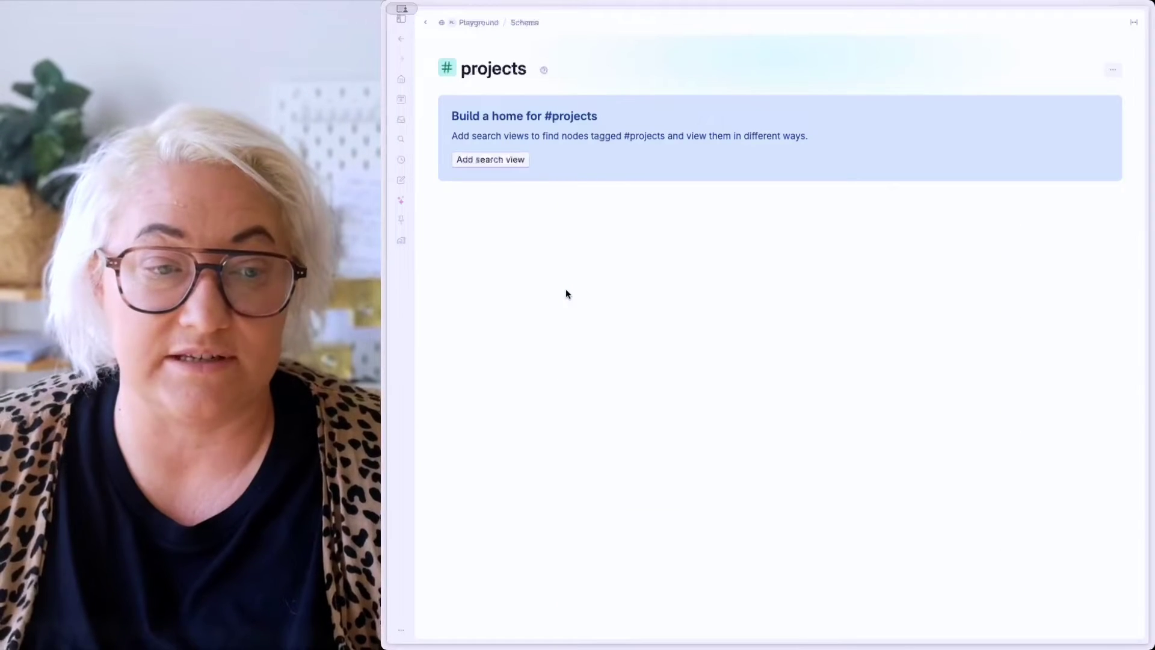
{"action": "left_click", "coordinate": [499, 160]}
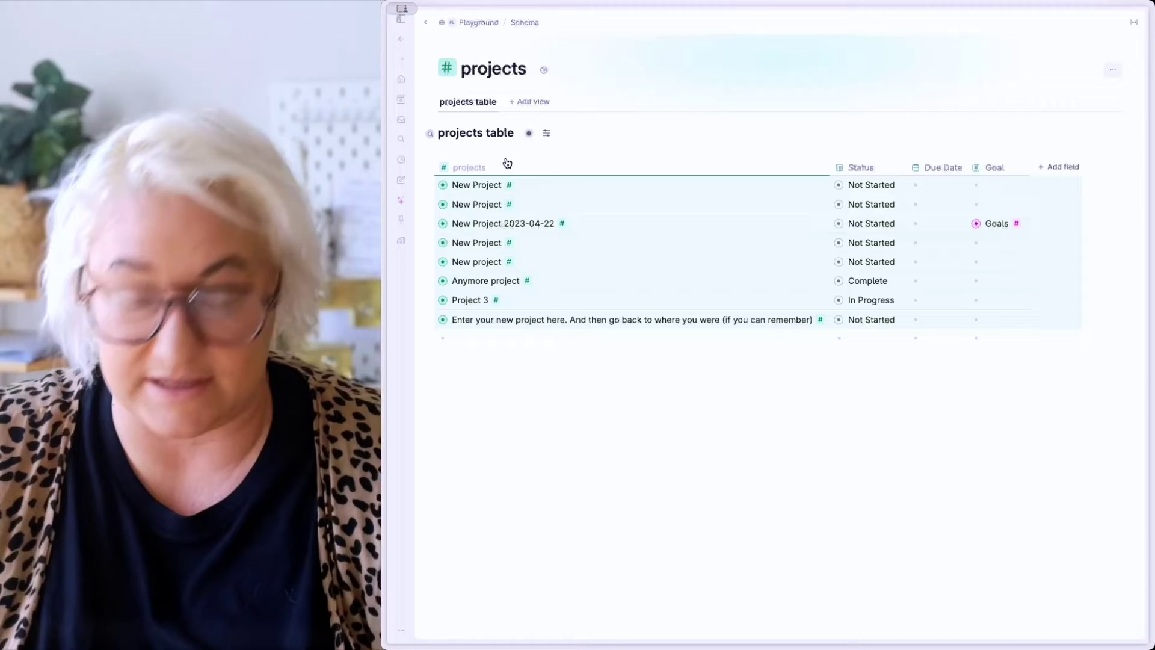
{"action": "key", "text": "ctrl+bracketleft"}
- Add a table search view to the goal supertag and return to the tag list
{"action": "scroll", "coordinate": [586, 215], "scroll_direction": "down", "scroll_amount": 3}
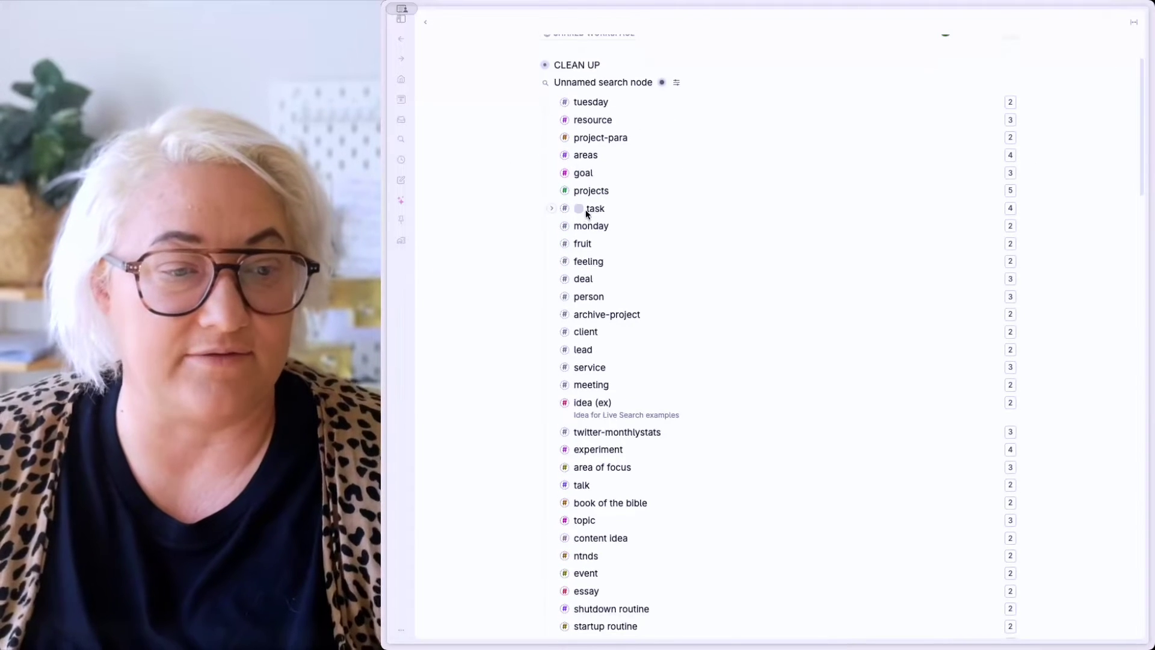
{"action": "left_click", "coordinate": [565, 174]}
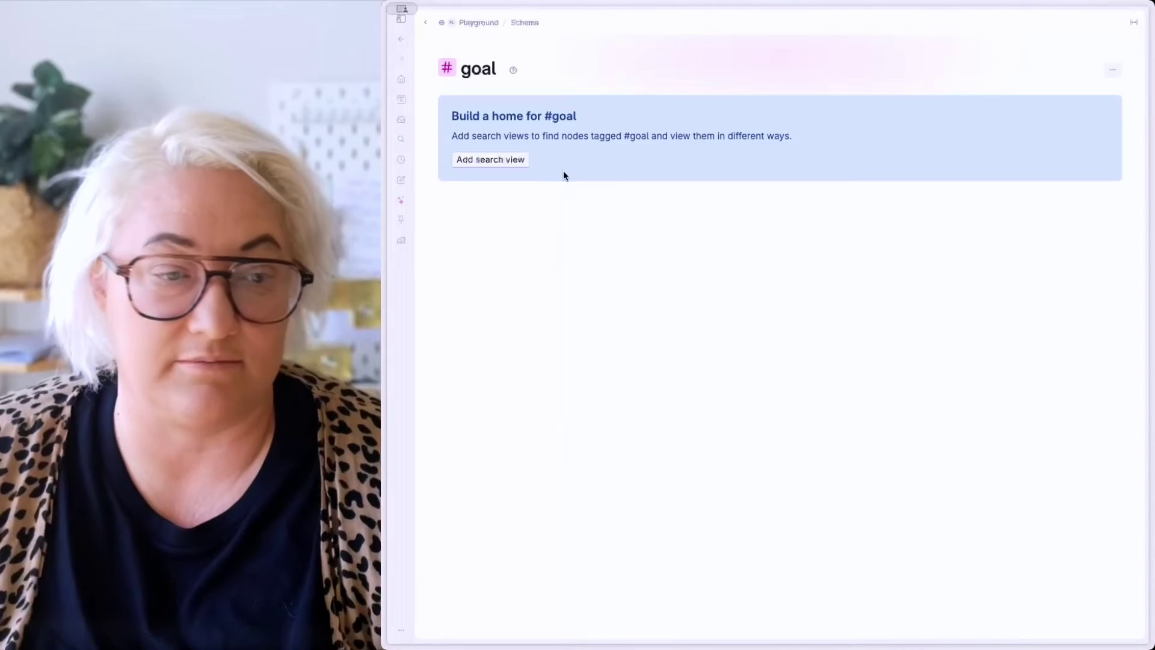
{"action": "left_click", "coordinate": [480, 156]}
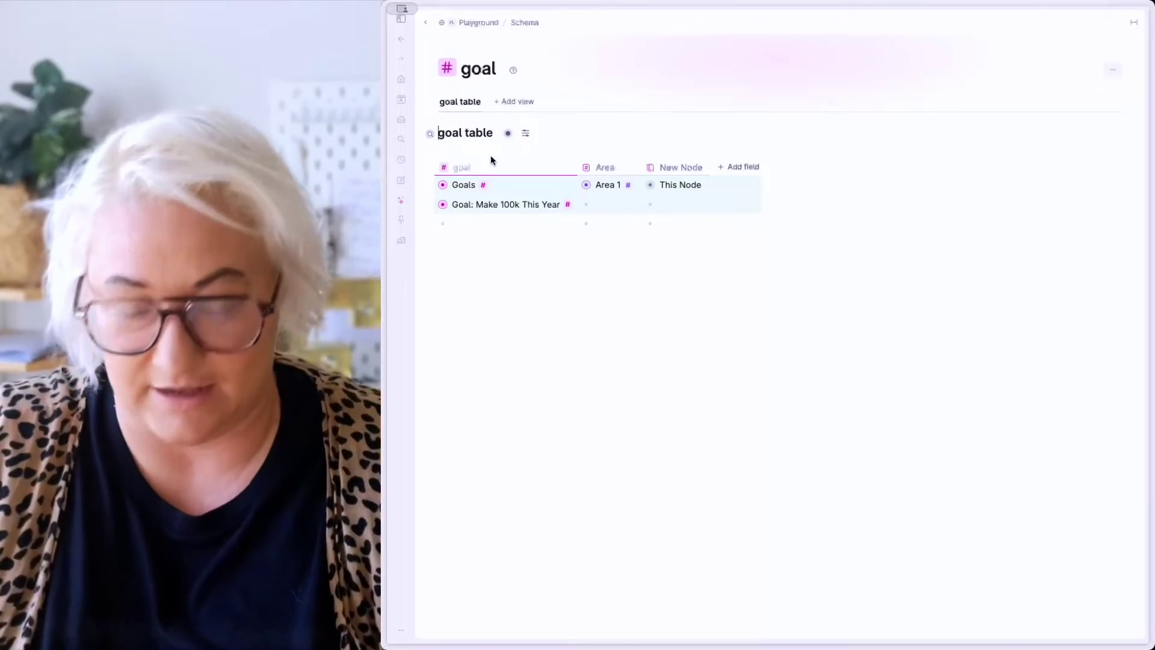
{"action": "key", "text": "ctrl+bracketleft"}
{"action": "scroll", "coordinate": [604, 304], "scroll_direction": "down", "scroll_amount": 15}
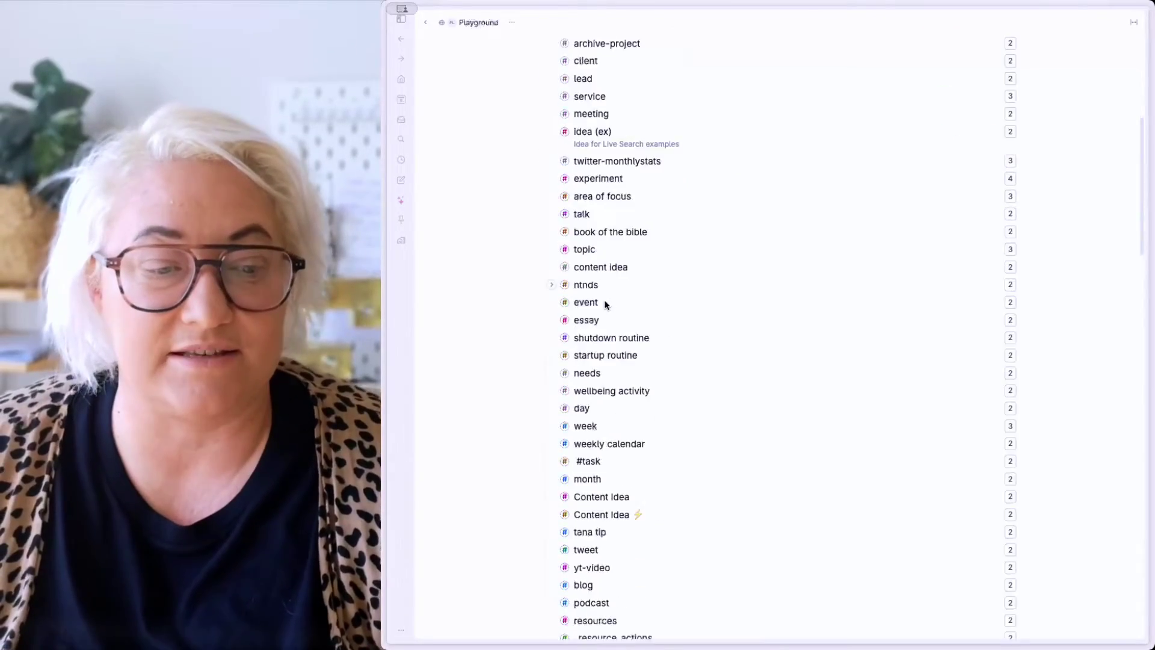
{"action": "scroll", "coordinate": [604, 303], "scroll_direction": "down", "scroll_amount": 10}
{"action": "scroll", "coordinate": [600, 304], "scroll_direction": "up", "scroll_amount": 20}
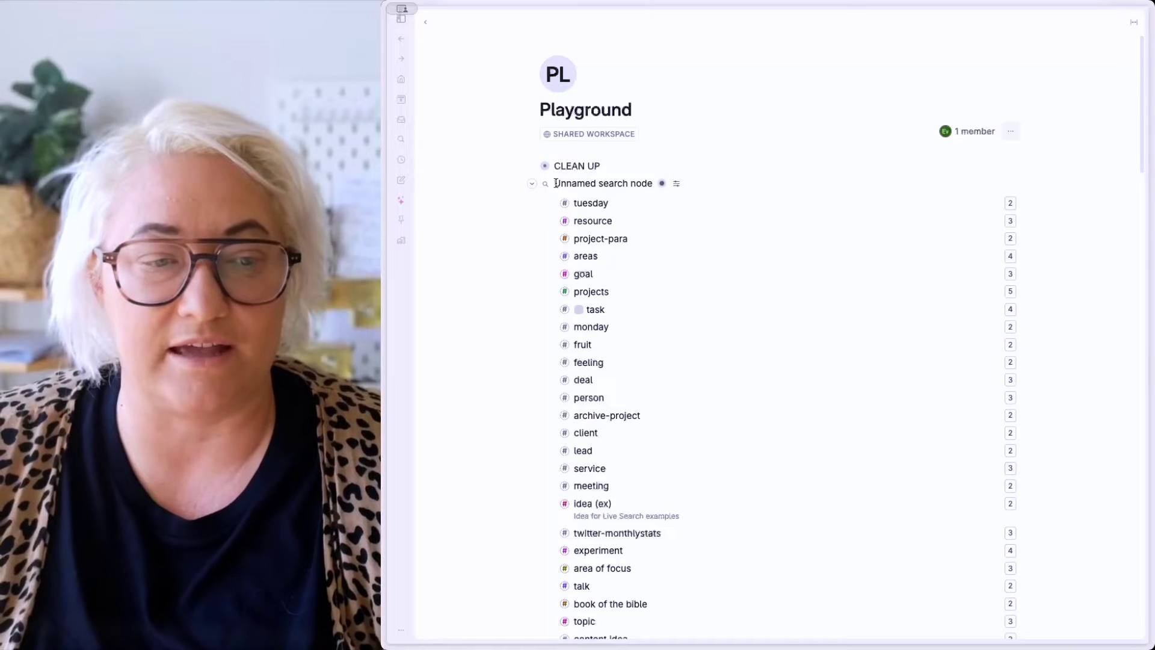
- Convert the Unnamed search node to a plain node with the 'convert' command
{"action": "key", "text": "ctrl+k"}
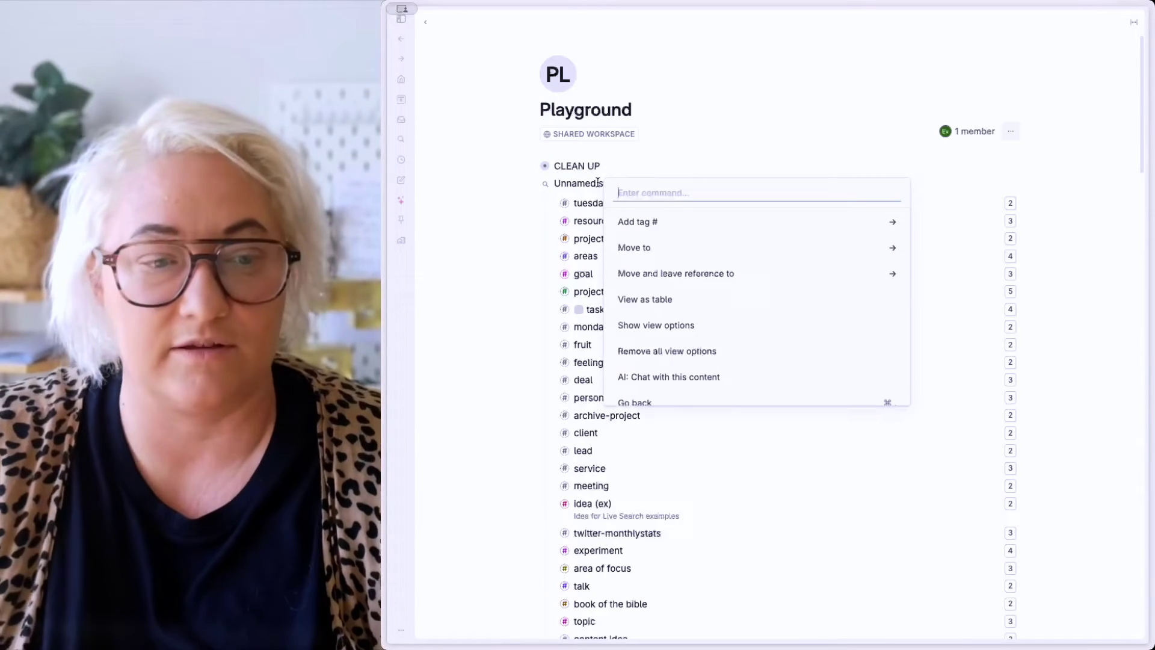
{"action": "type", "text": "convert"}
{"action": "key", "text": "Down"}
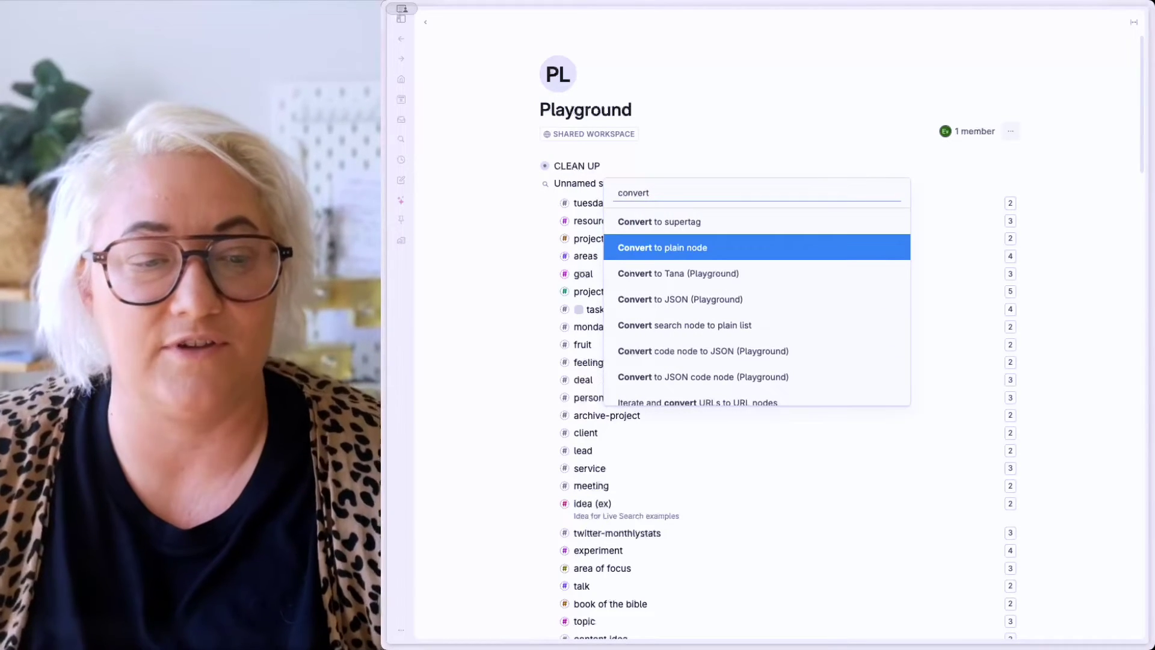
{"action": "key", "text": "Return"}
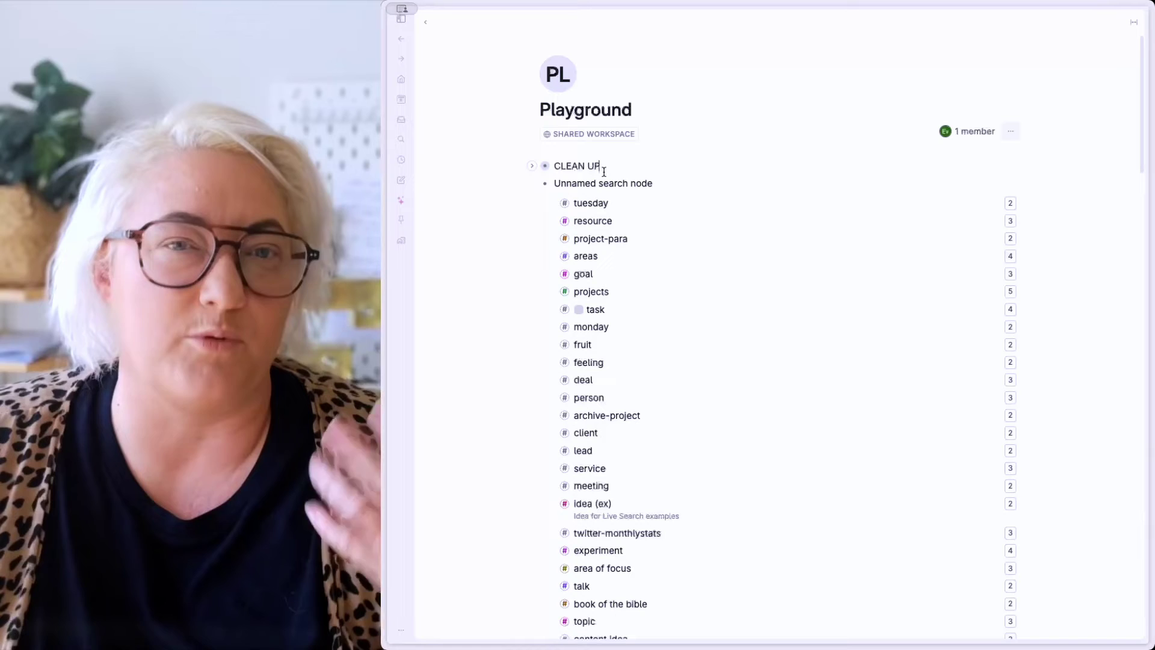
- Add a WORK node below CLEAN UP with an empty indented child
{"action": "key", "text": "Return"}
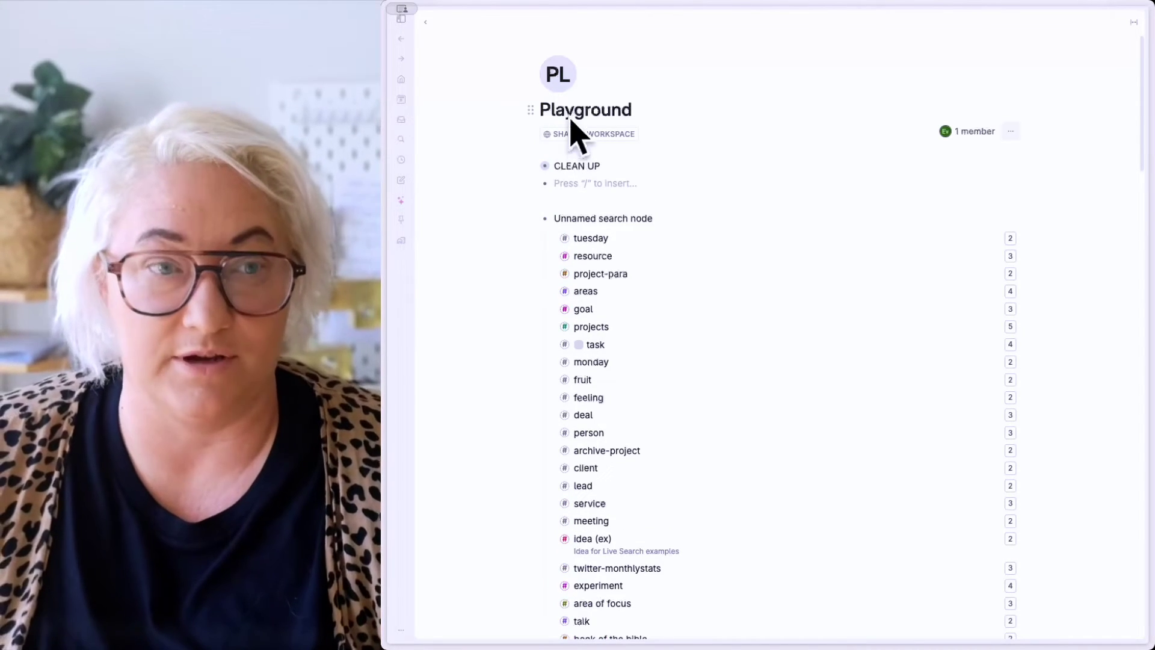
{"action": "left_click_drag", "start_coordinate": [540, 109], "coordinate": [657, 109]}
{"action": "left_click", "coordinate": [657, 109]}
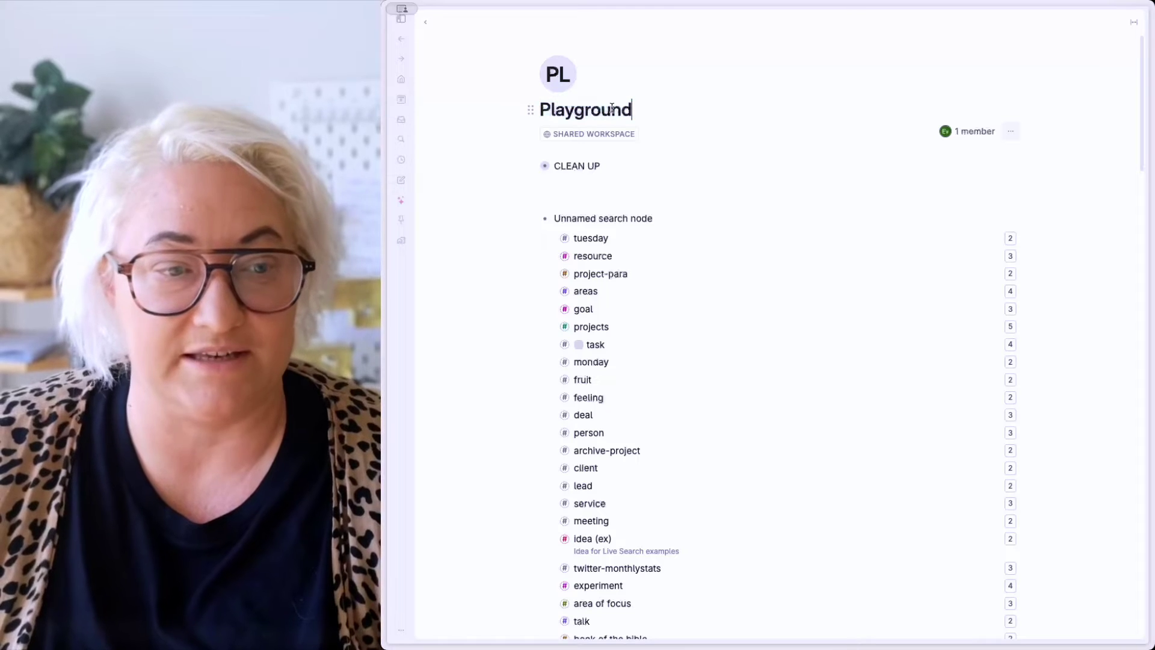
{"action": "left_click", "coordinate": [562, 183]}
{"action": "type", "text": "WORK"}
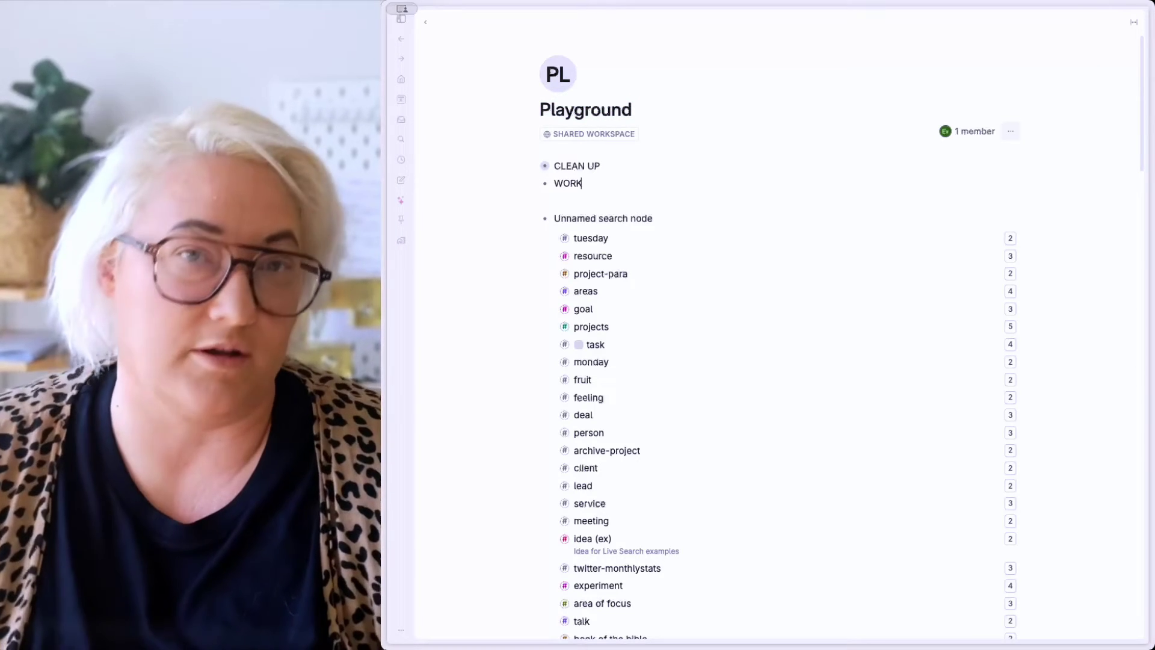
{"action": "key", "text": "Return"}
{"action": "key", "text": "Tab"}
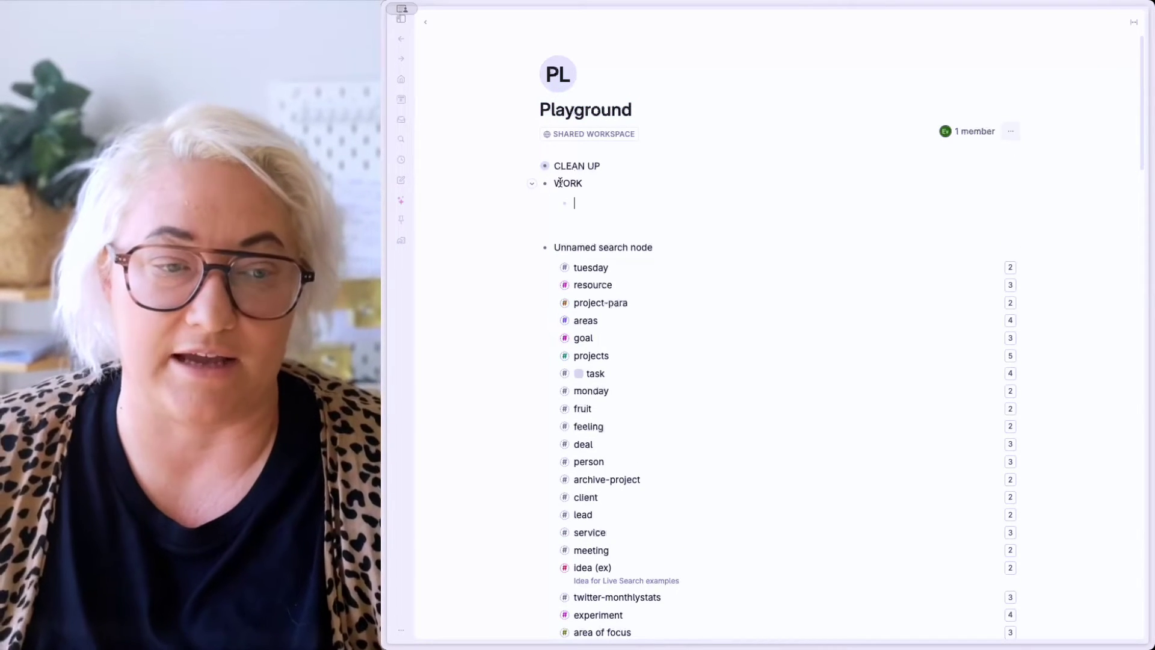
{"action": "left_click", "coordinate": [533, 185]}
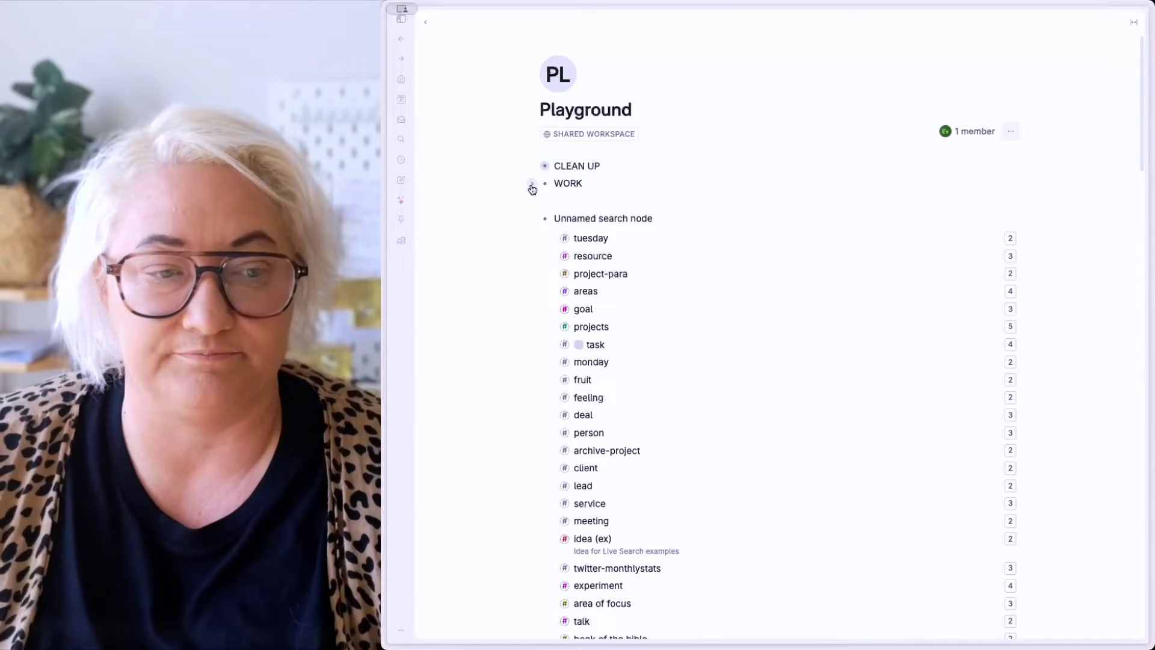
{"action": "left_click", "coordinate": [533, 185]}
{"action": "left_click", "coordinate": [531, 187]}
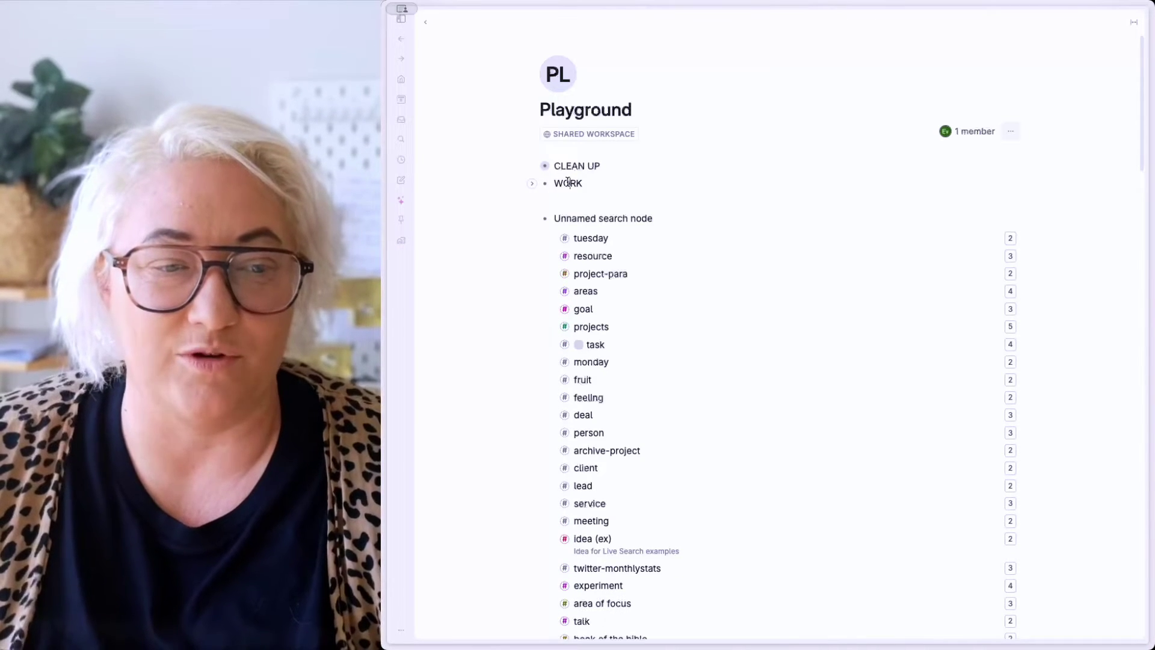
{"action": "key", "text": "ctrl+Down"}
{"action": "key", "text": "Down"}
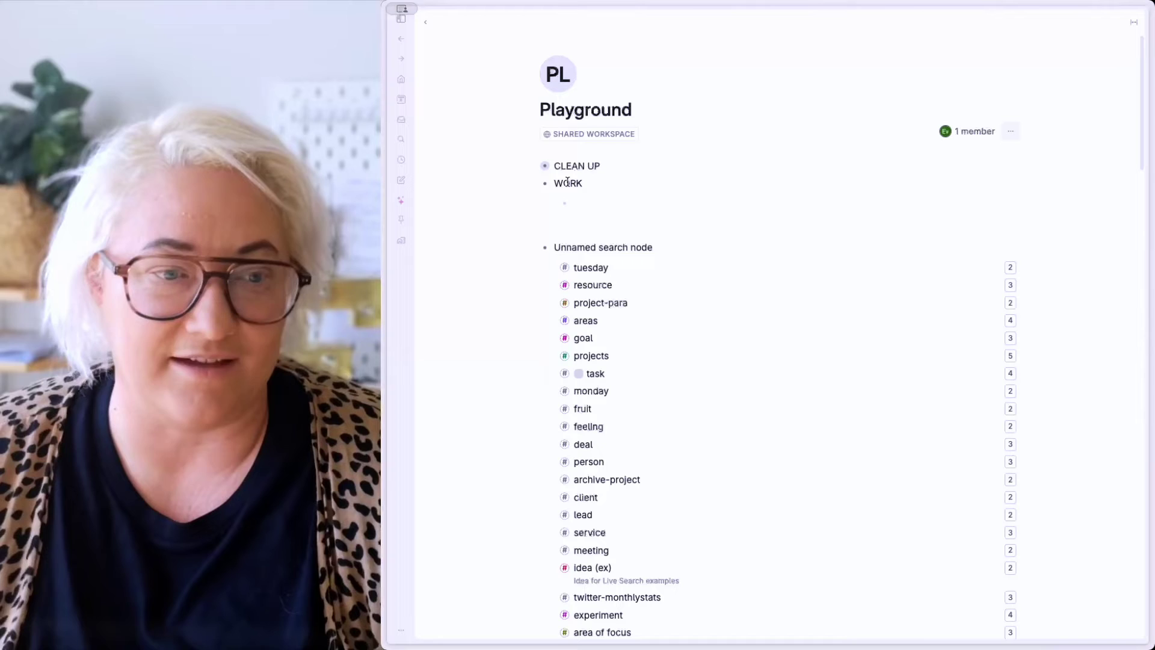
{"action": "scroll", "coordinate": [584, 253], "scroll_direction": "down", "scroll_amount": 2}
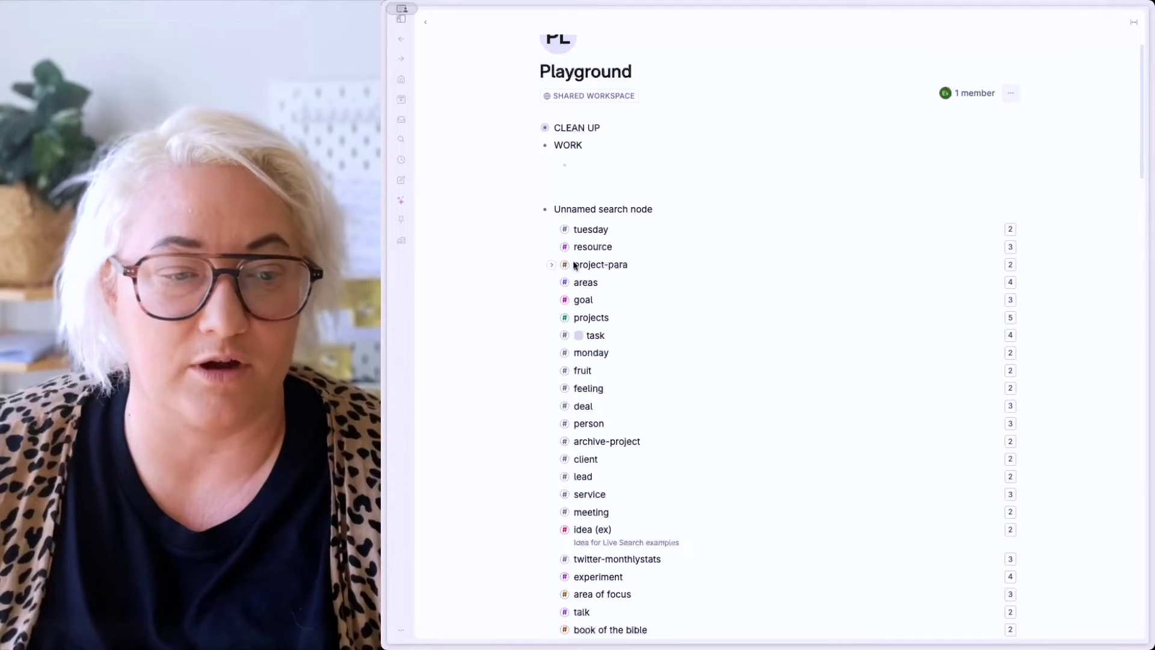
- Drag project-para, resource, areas, goal, projects and task under WORK
{"action": "left_click_drag", "start_coordinate": [566, 266], "coordinate": [588, 157]}
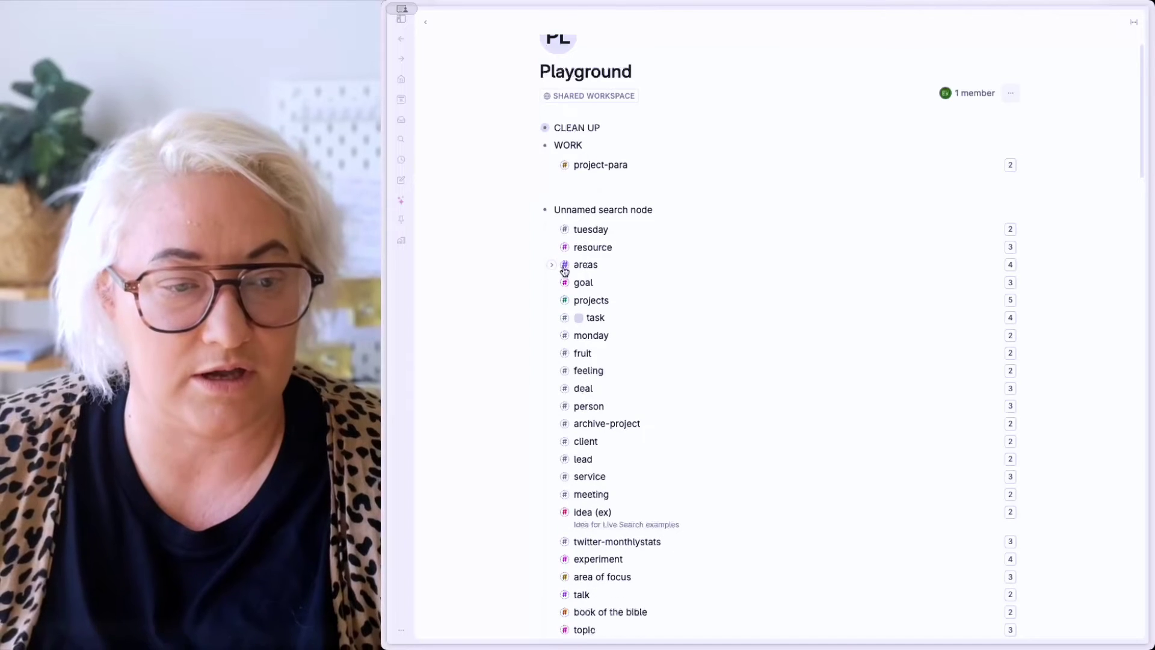
{"action": "left_click_drag", "start_coordinate": [565, 247], "coordinate": [593, 182]}
{"action": "left_click_drag", "start_coordinate": [564, 264], "coordinate": [588, 193]}
{"action": "left_click_drag", "start_coordinate": [567, 288], "coordinate": [585, 213]}
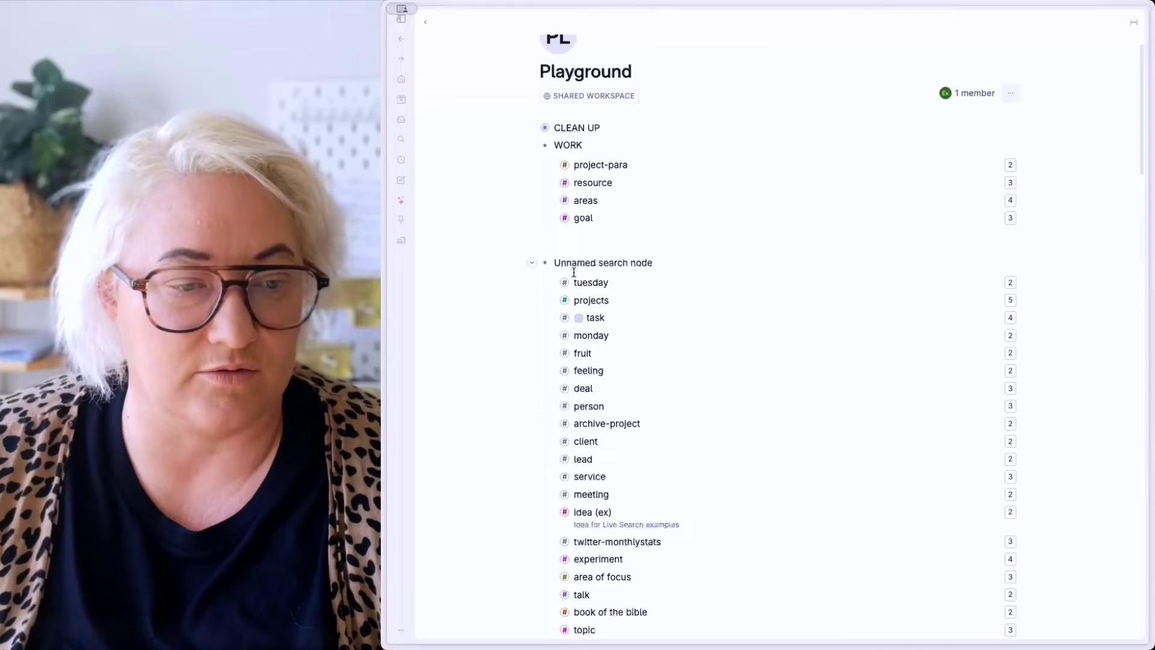
{"action": "left_click_drag", "start_coordinate": [566, 300], "coordinate": [588, 231]}
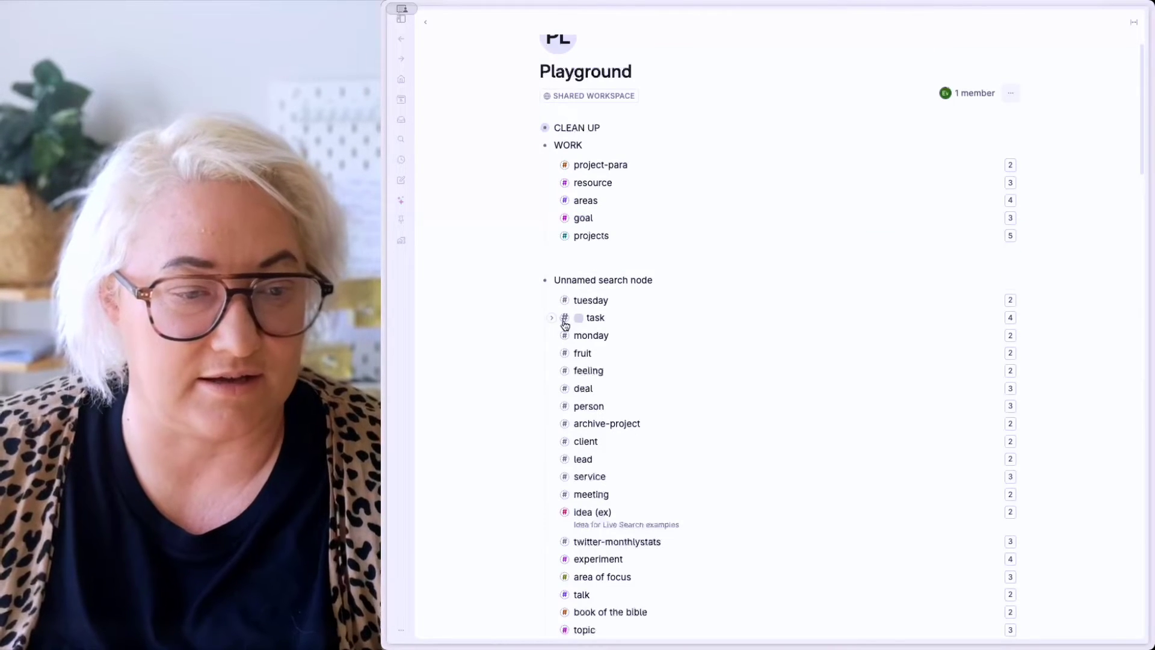
{"action": "left_click_drag", "start_coordinate": [566, 323], "coordinate": [585, 247]}
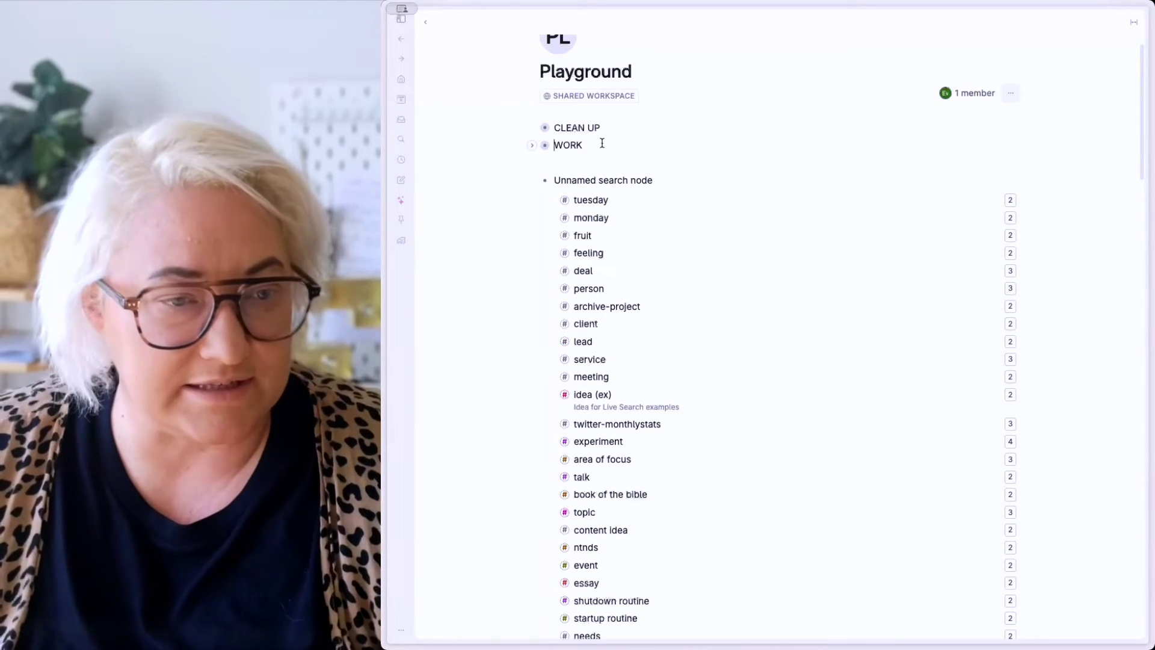
- Add a node named CRM below WORK and start an indented child node under it
{"action": "key", "text": "Return"}
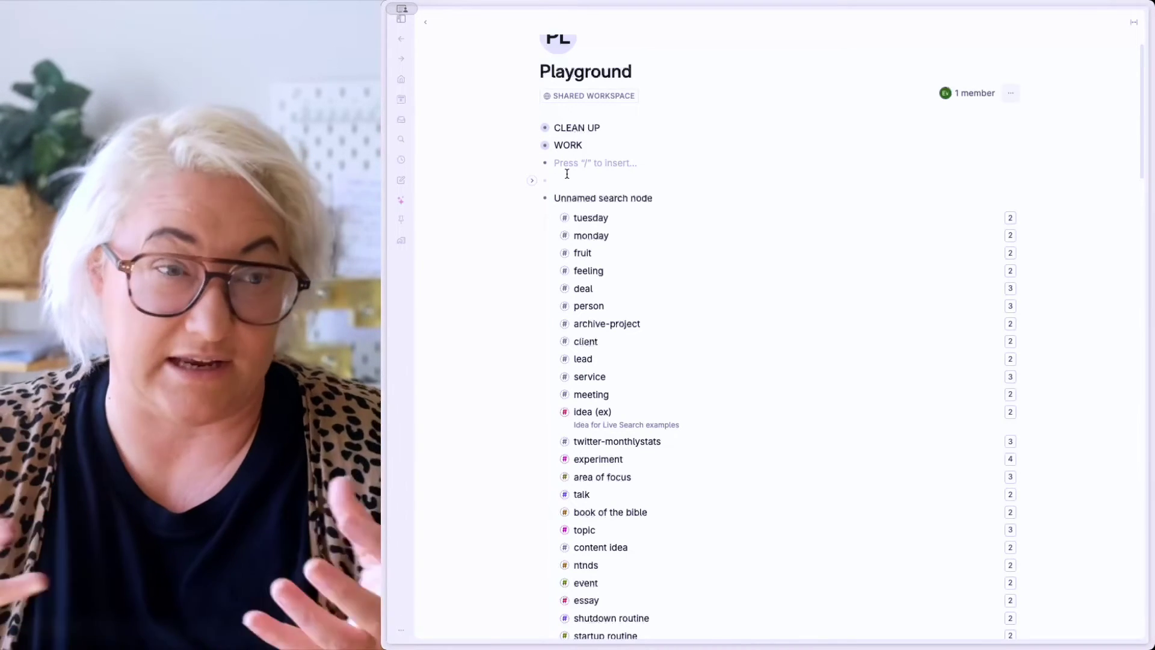
{"action": "type", "text": "CMR"}
{"action": "key", "text": "BackSpace"}
{"action": "key", "text": "BackSpace"}
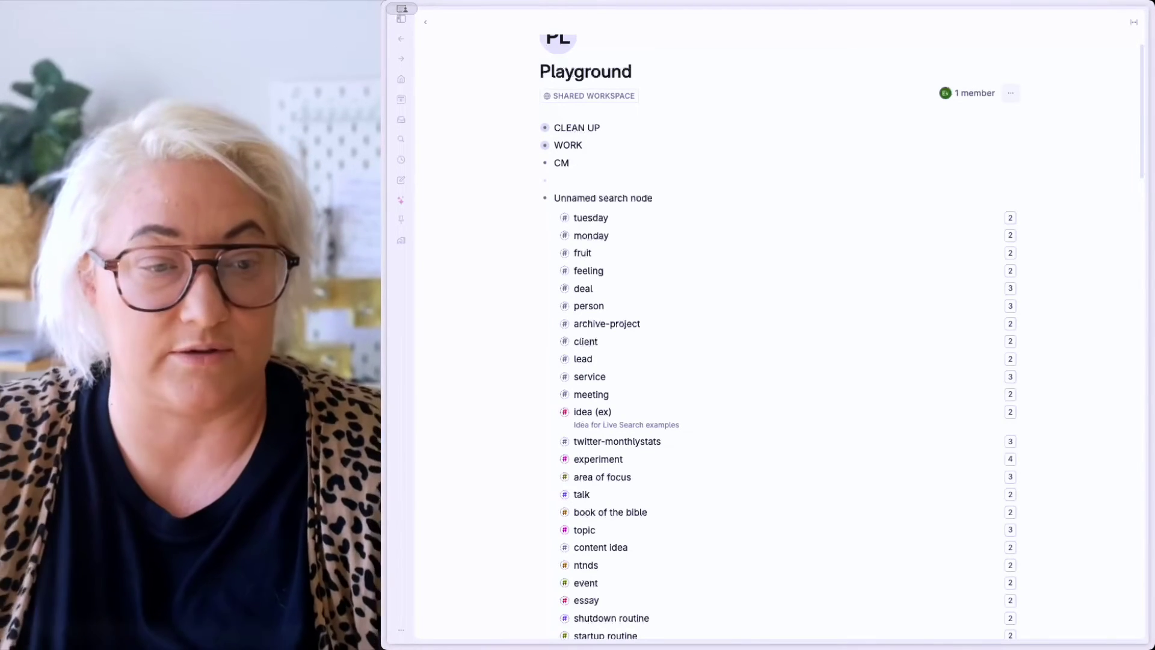
{"action": "type", "text": "RM"}
{"action": "key", "text": "Return"}
{"action": "key", "text": "Tab"}
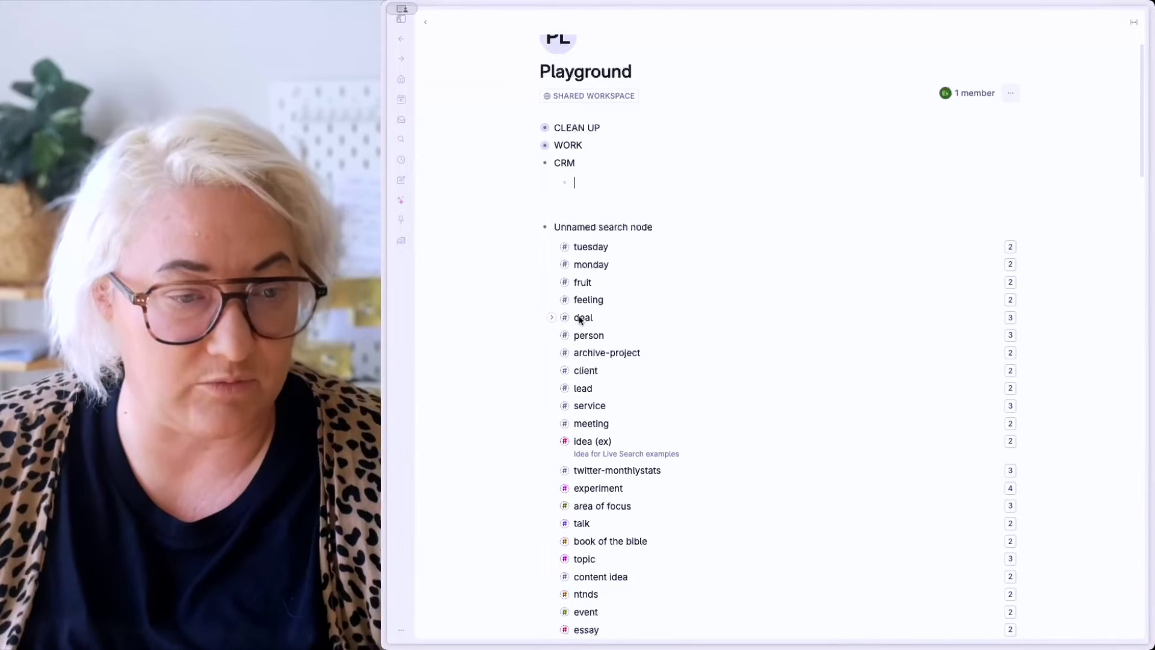
- Move the deal, person, lead, client, service and meeting tags into CRM, then collapse it
{"action": "left_click_drag", "start_coordinate": [568, 323], "coordinate": [588, 181]}
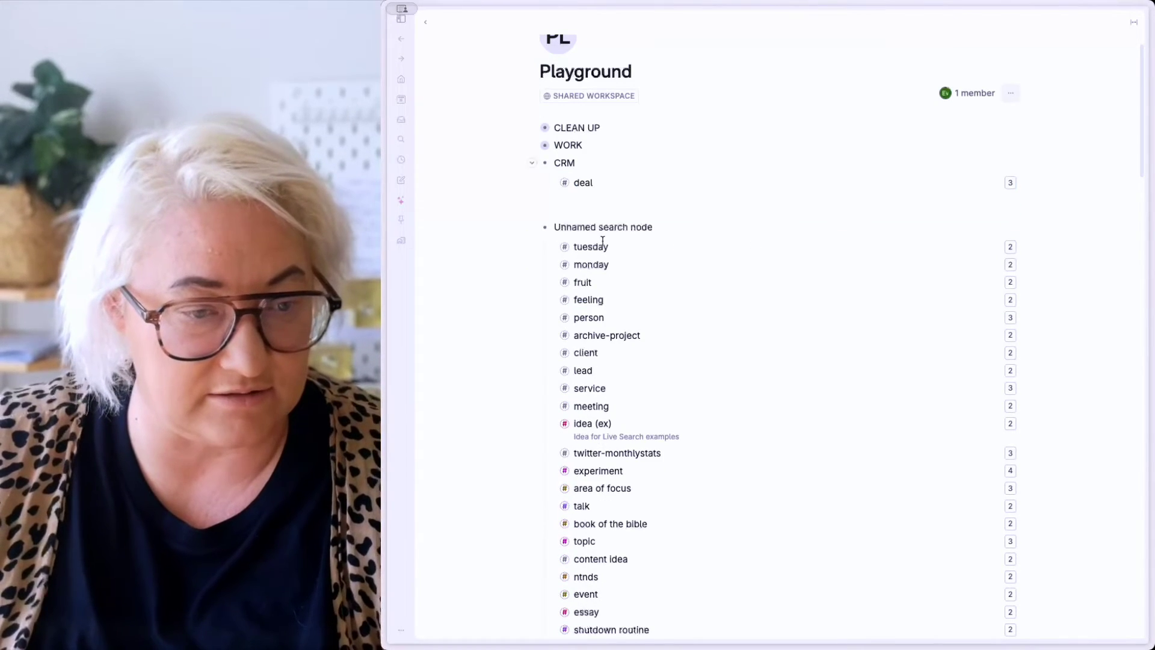
{"action": "left_click_drag", "start_coordinate": [567, 320], "coordinate": [591, 185]}
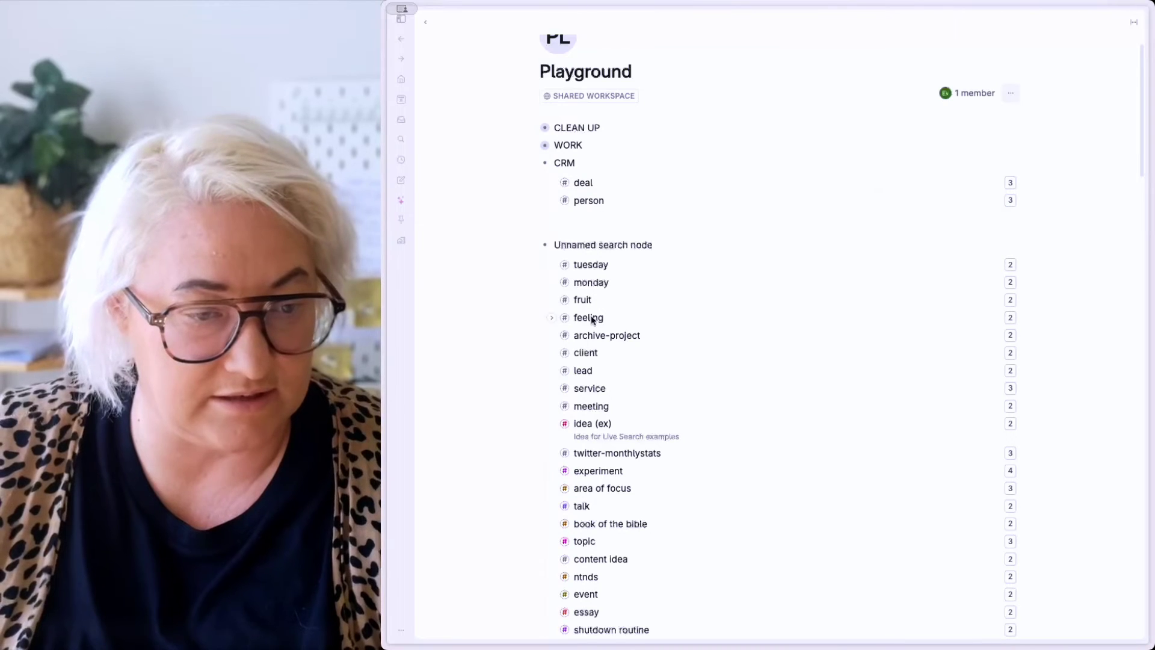
{"action": "left_click_drag", "start_coordinate": [566, 370], "coordinate": [590, 201]}
{"action": "left_click_drag", "start_coordinate": [570, 368], "coordinate": [587, 223]}
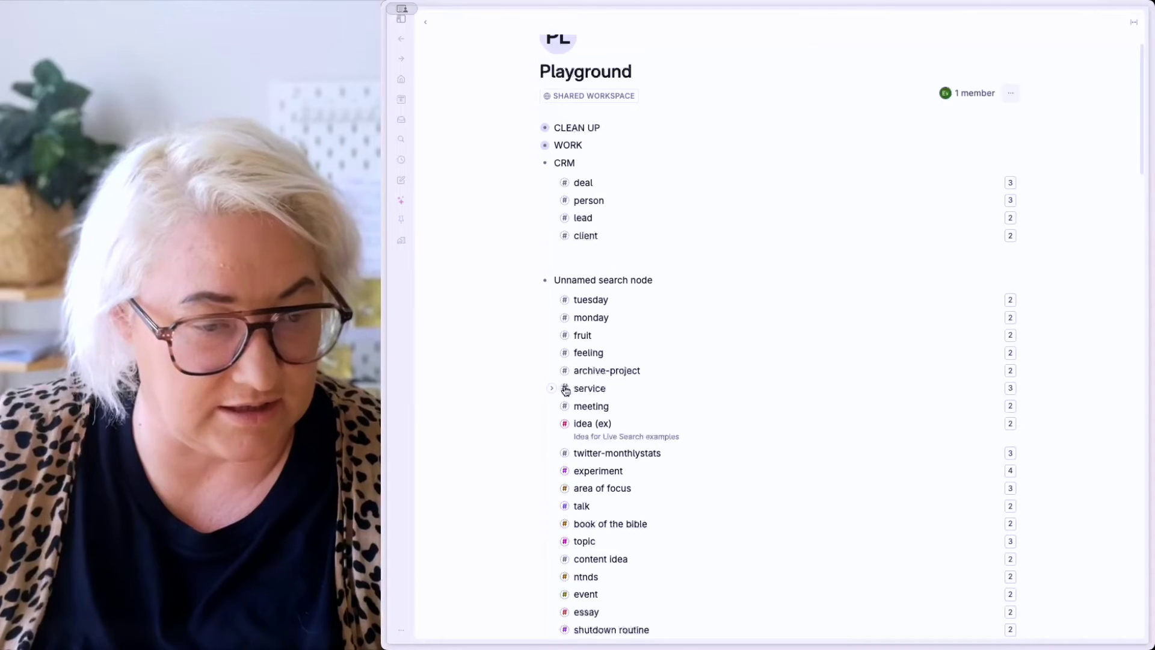
{"action": "left_click_drag", "start_coordinate": [566, 390], "coordinate": [591, 239]}
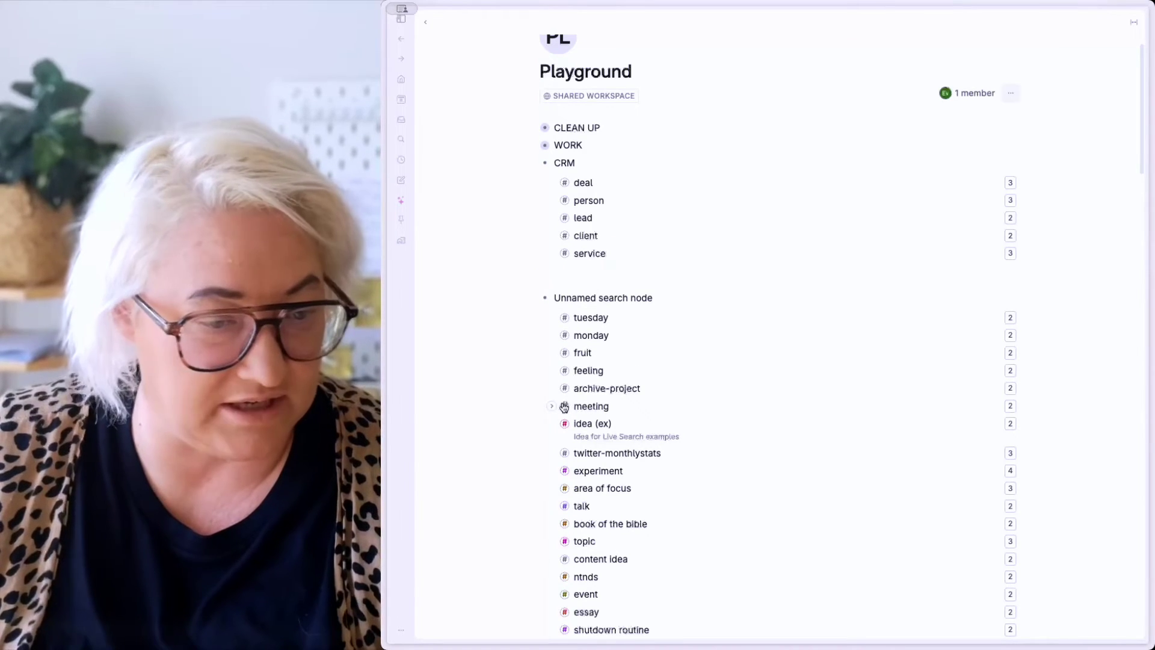
{"action": "left_click_drag", "start_coordinate": [564, 406], "coordinate": [590, 265]}
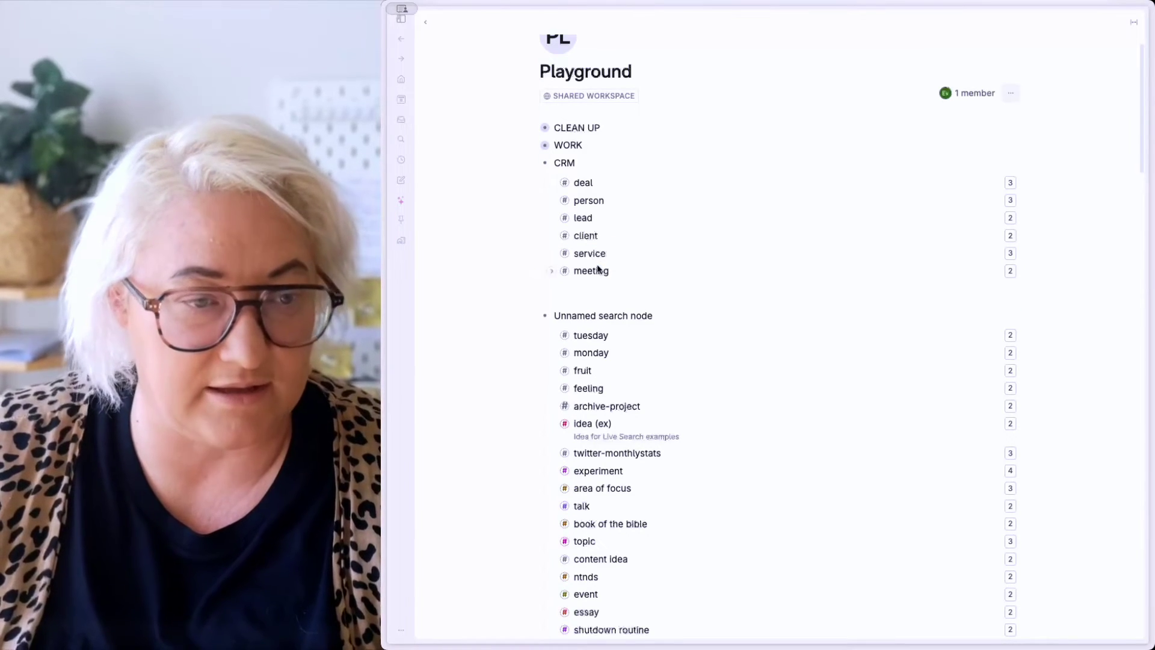
{"action": "left_click", "coordinate": [532, 163]}
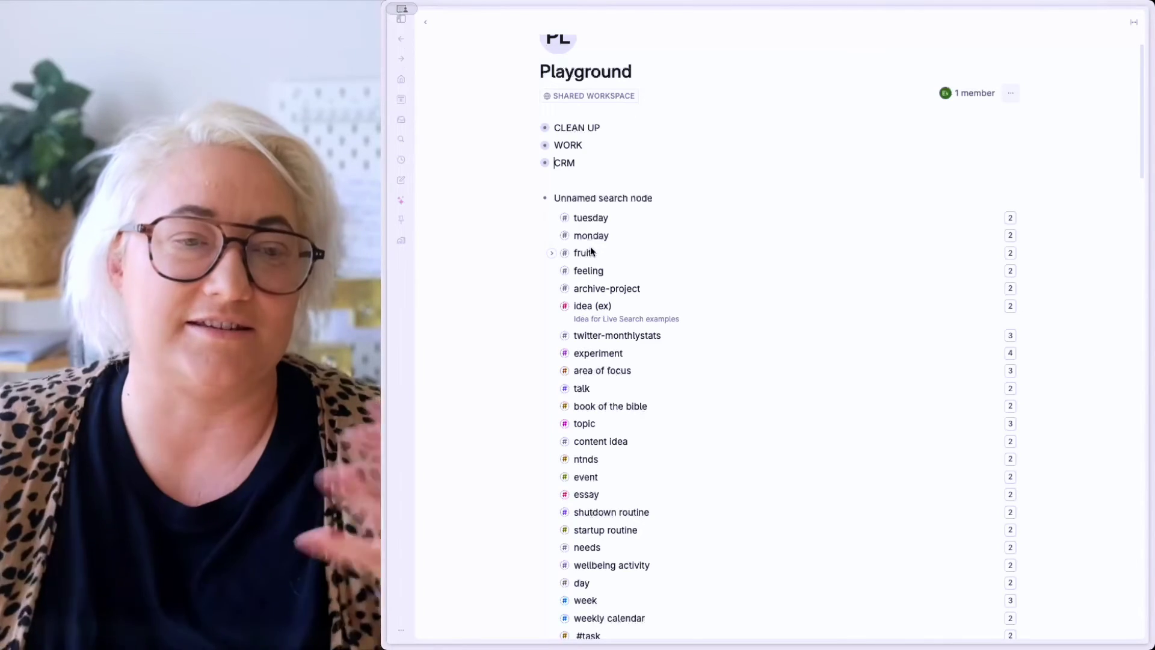
- From the sidebar's WORK group under Playground, open the projects supertag page showing its eight-project table
{"action": "left_click", "coordinate": [401, 19]}
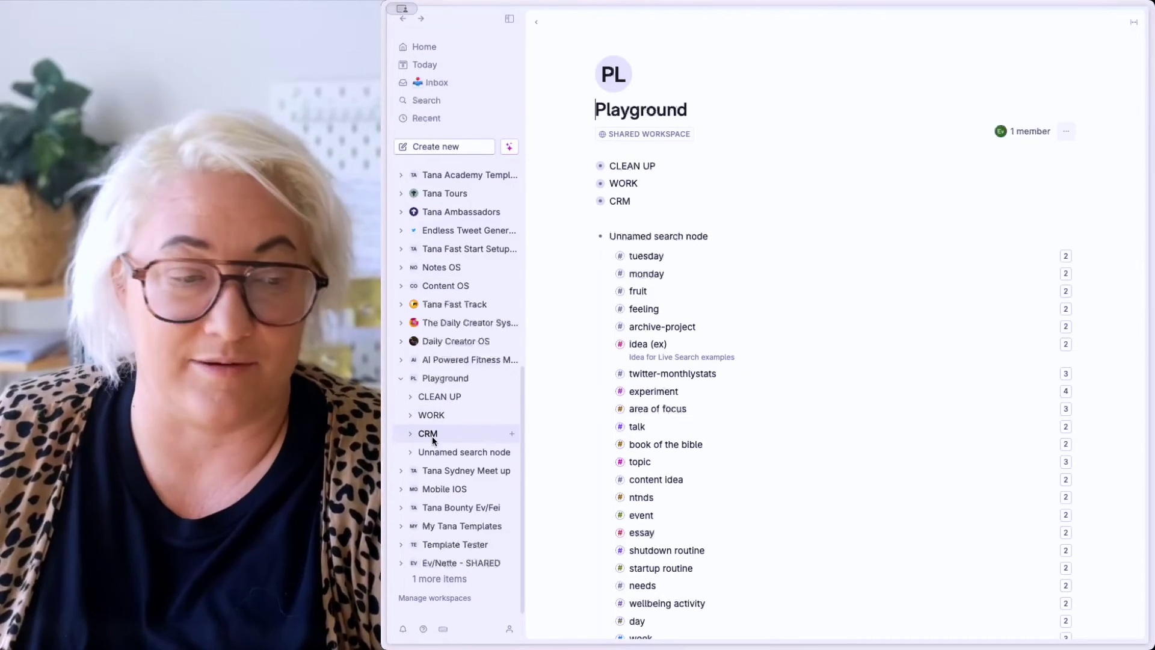
{"action": "left_click", "coordinate": [411, 415]}
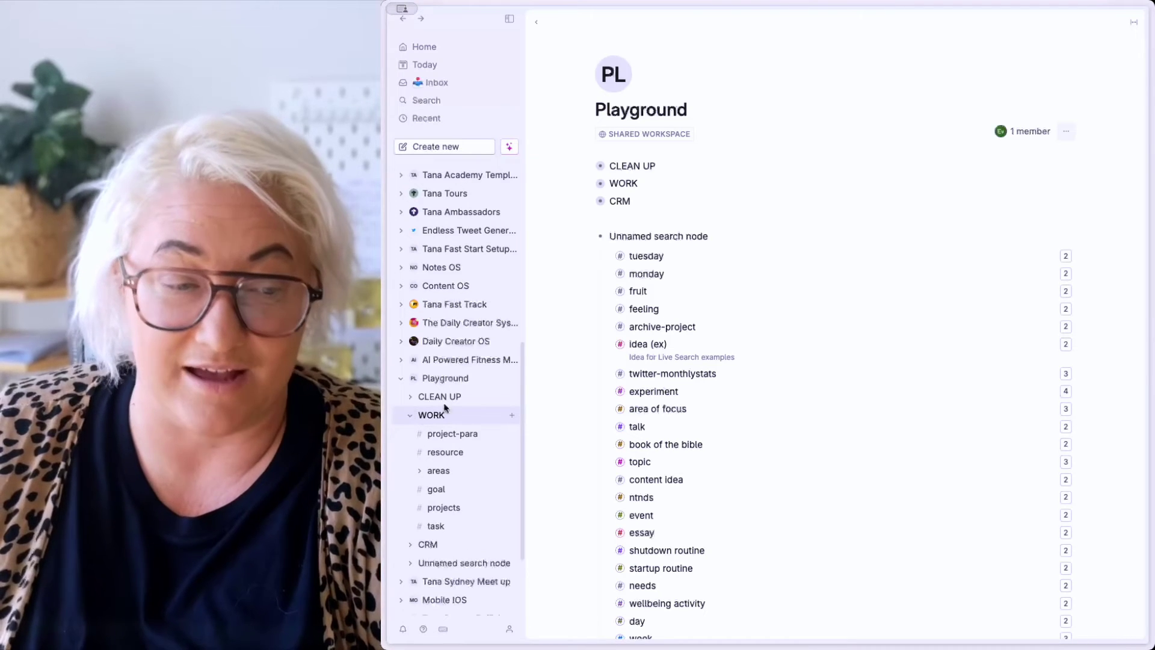
{"action": "scroll", "coordinate": [452, 329], "scroll_direction": "down", "scroll_amount": 3}
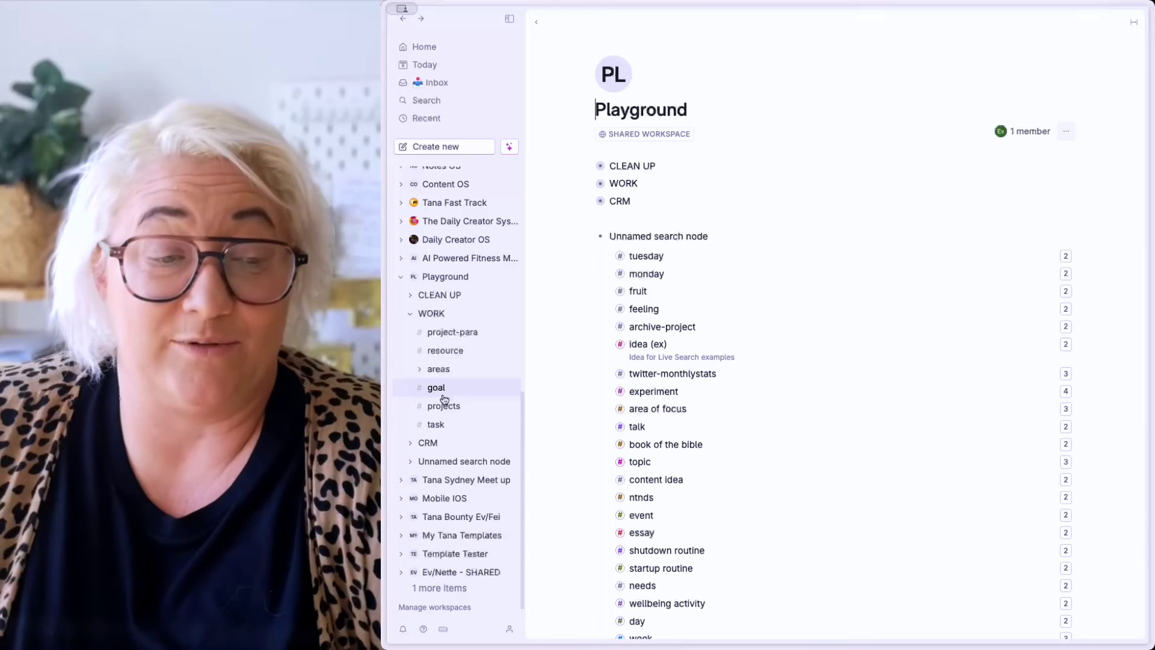
{"action": "left_click", "coordinate": [445, 407]}
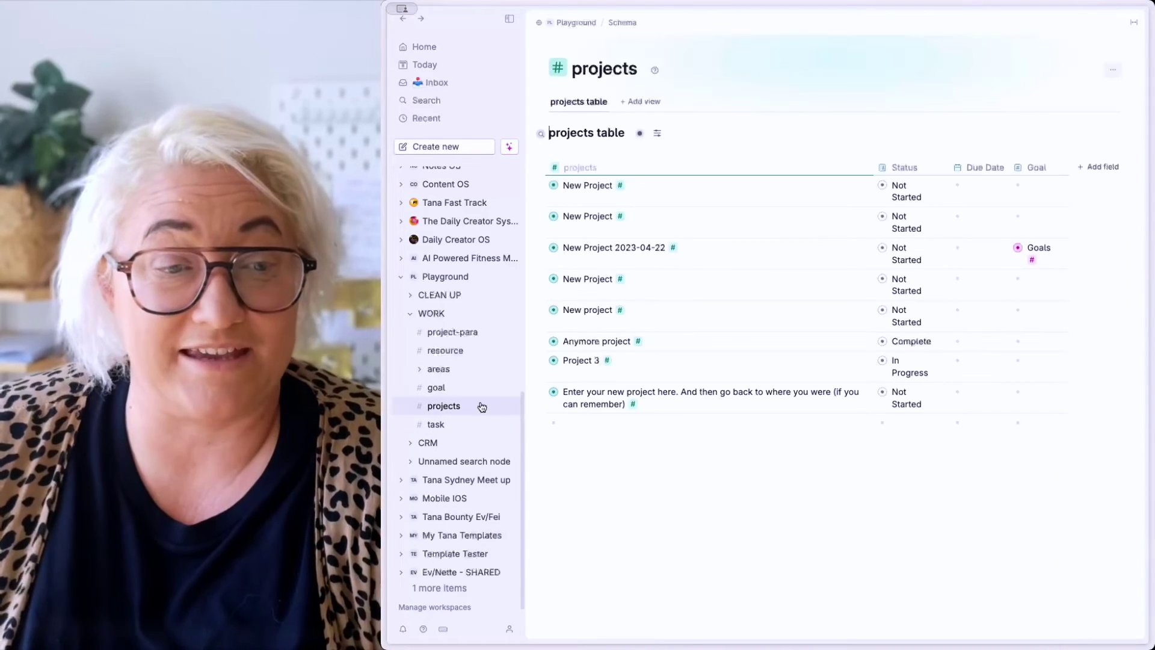